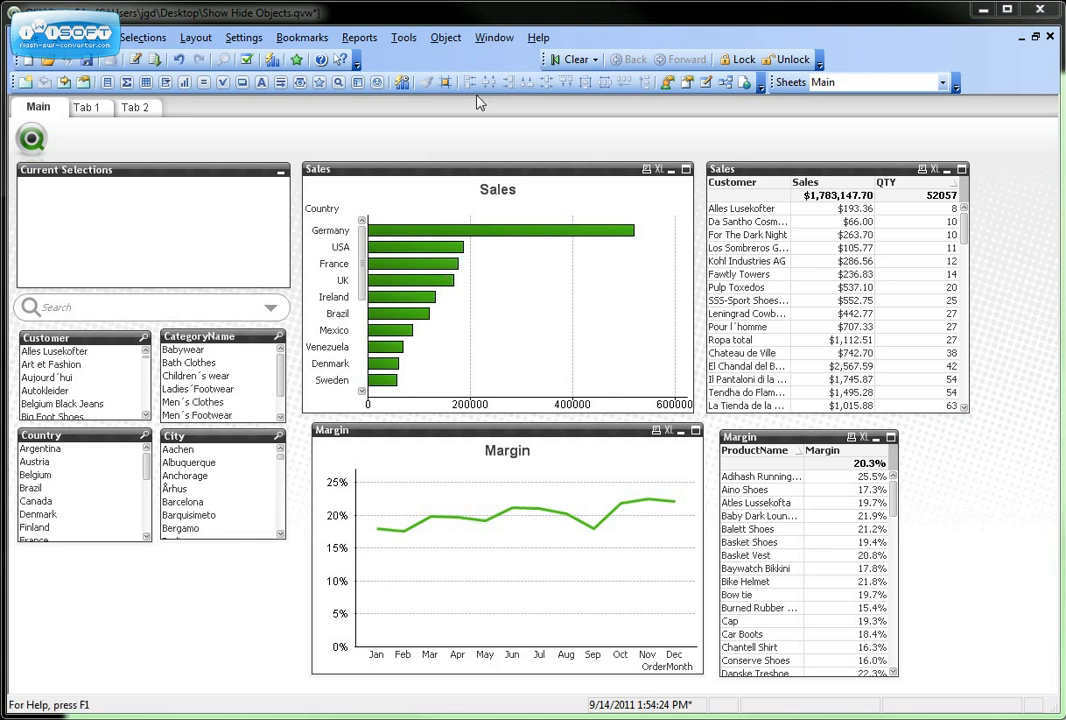
Add a new document variable named vShowChart.
click(241, 39)
click(252, 116)
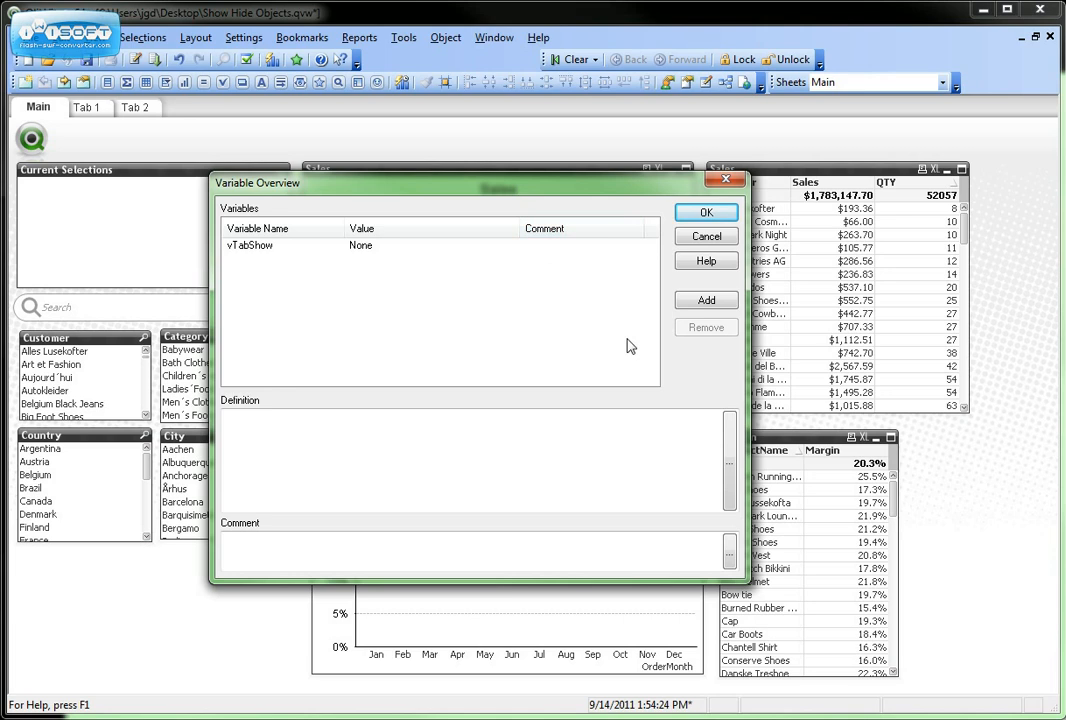
click(702, 305)
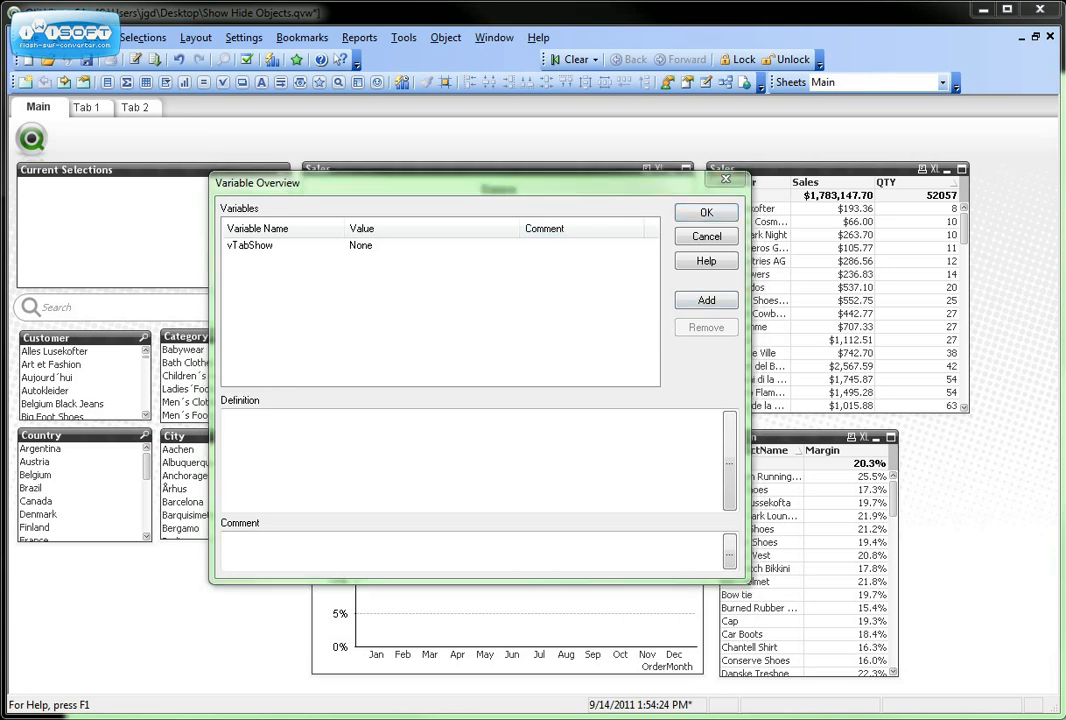
text(vShowChart)
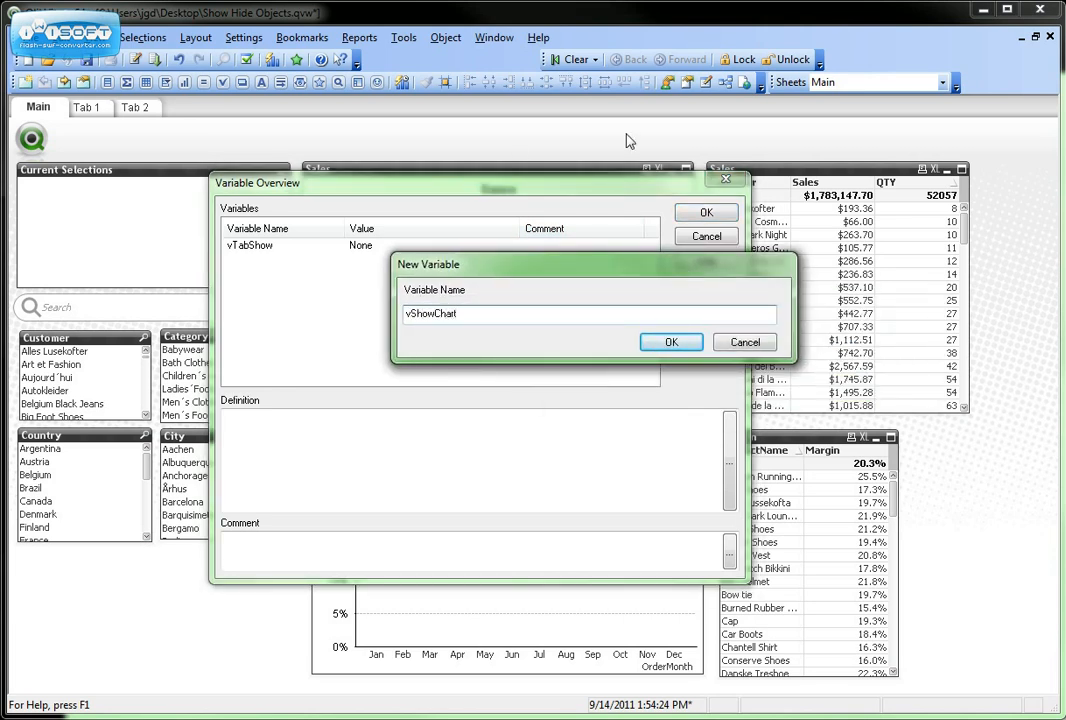
click(670, 342)
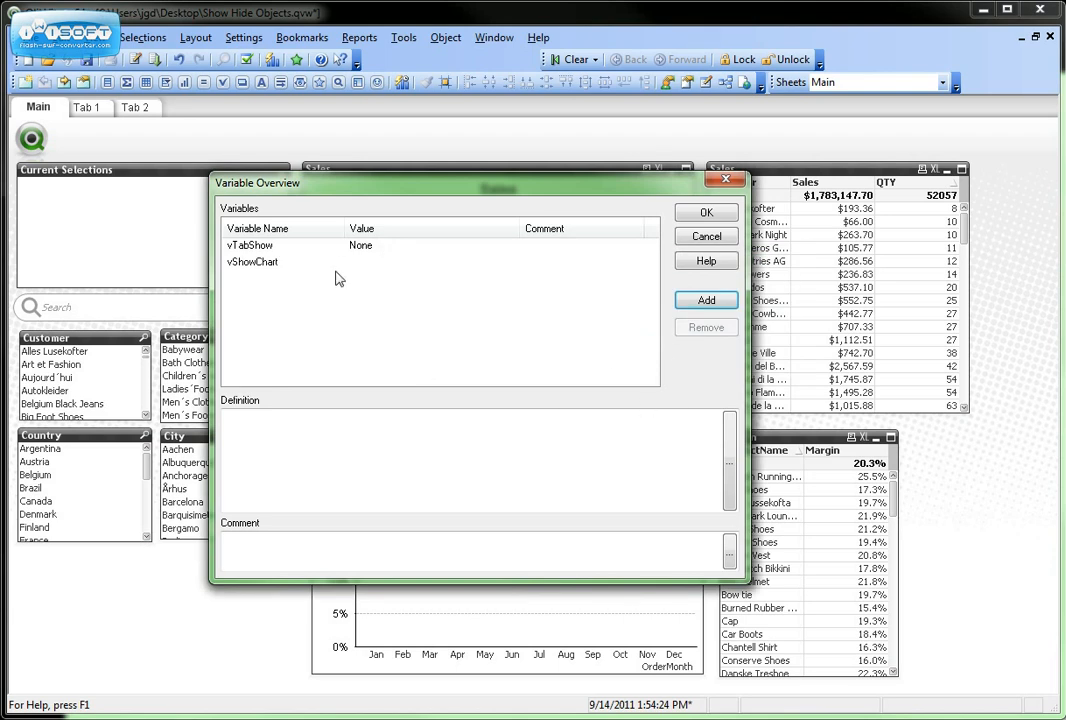
click(708, 213)
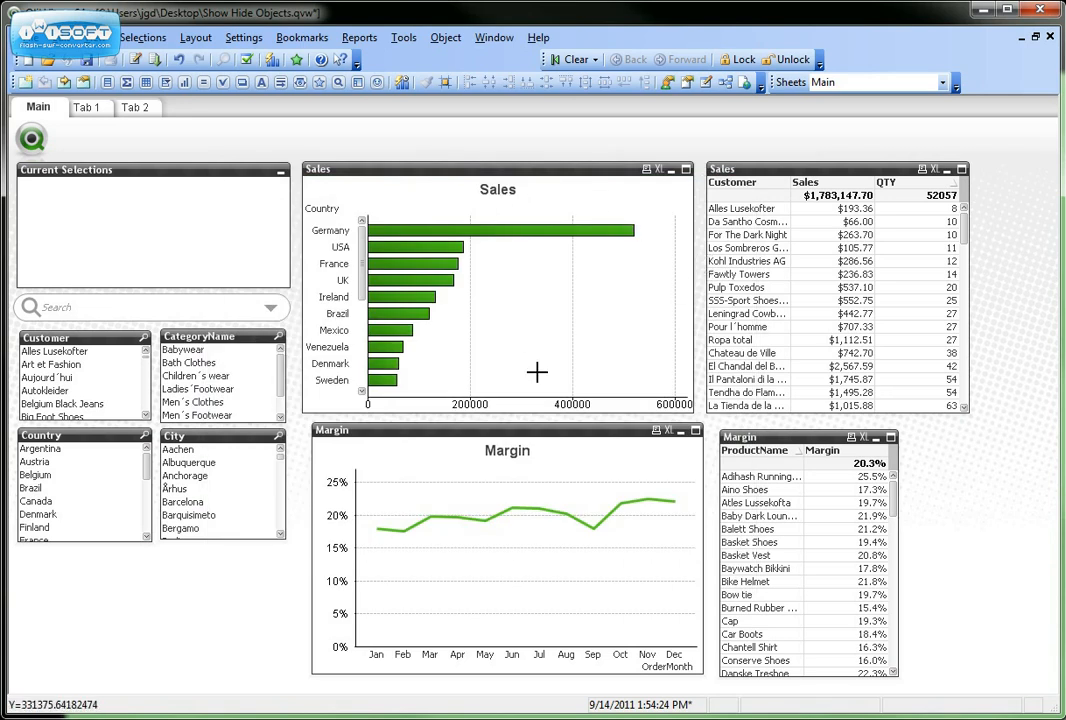
Make the Margin line chart show conditionally with the expression vShowChart = 'Margin'.
right_click(506, 443)
click(540, 444)
click(501, 342)
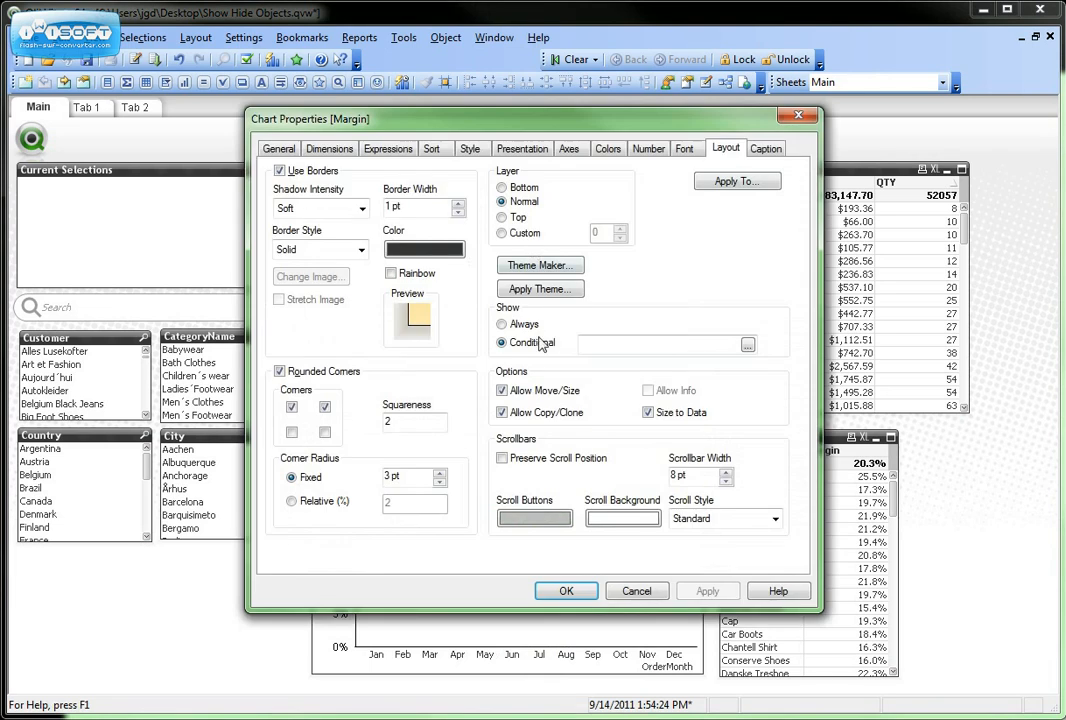
click(621, 343)
text(vS)
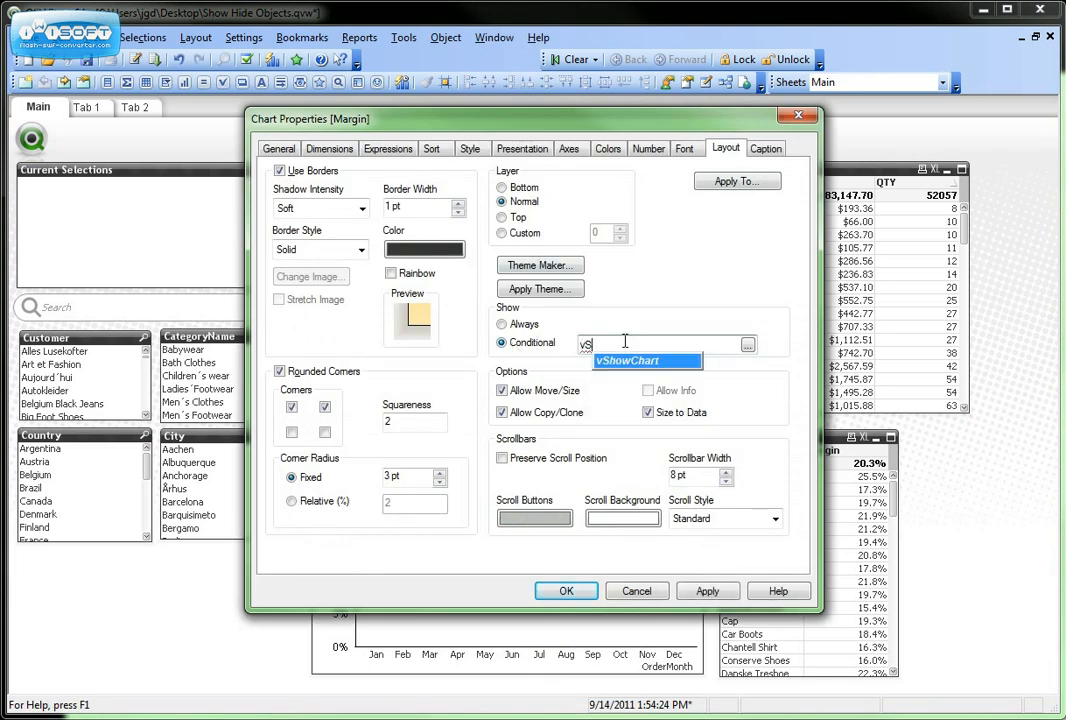
key(Return)
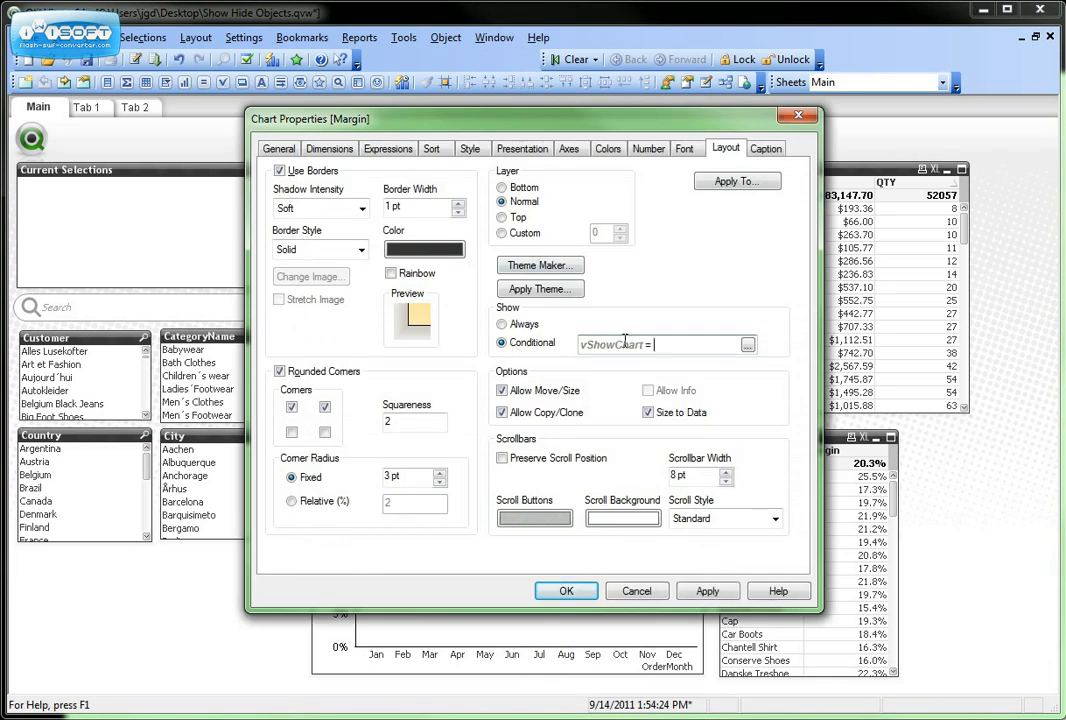
text(= 'Margin)
click(566, 591)
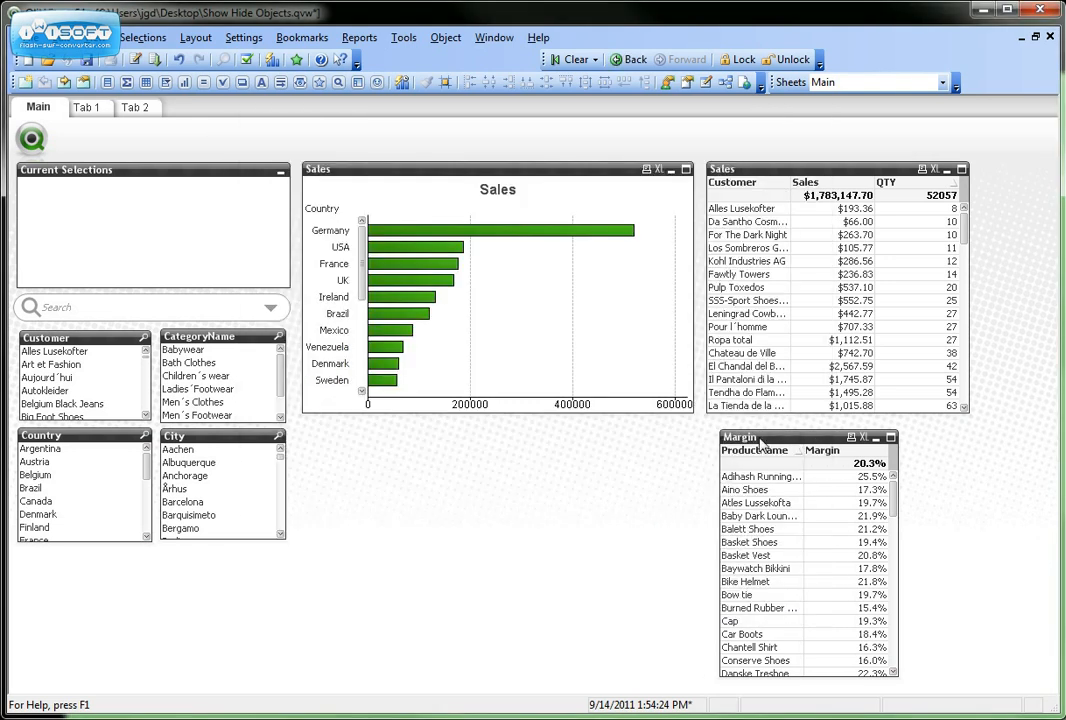
Make the Margin table by ProductName show conditionally with the expression vShowChart='Margin'.
right_click(762, 440)
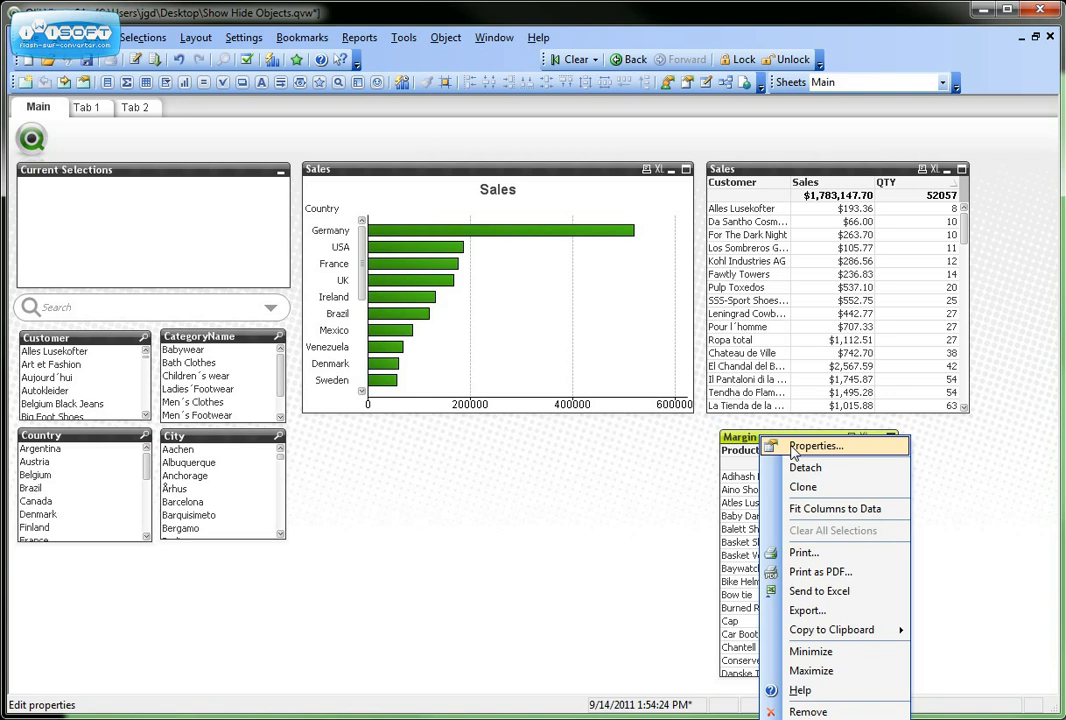
click(793, 450)
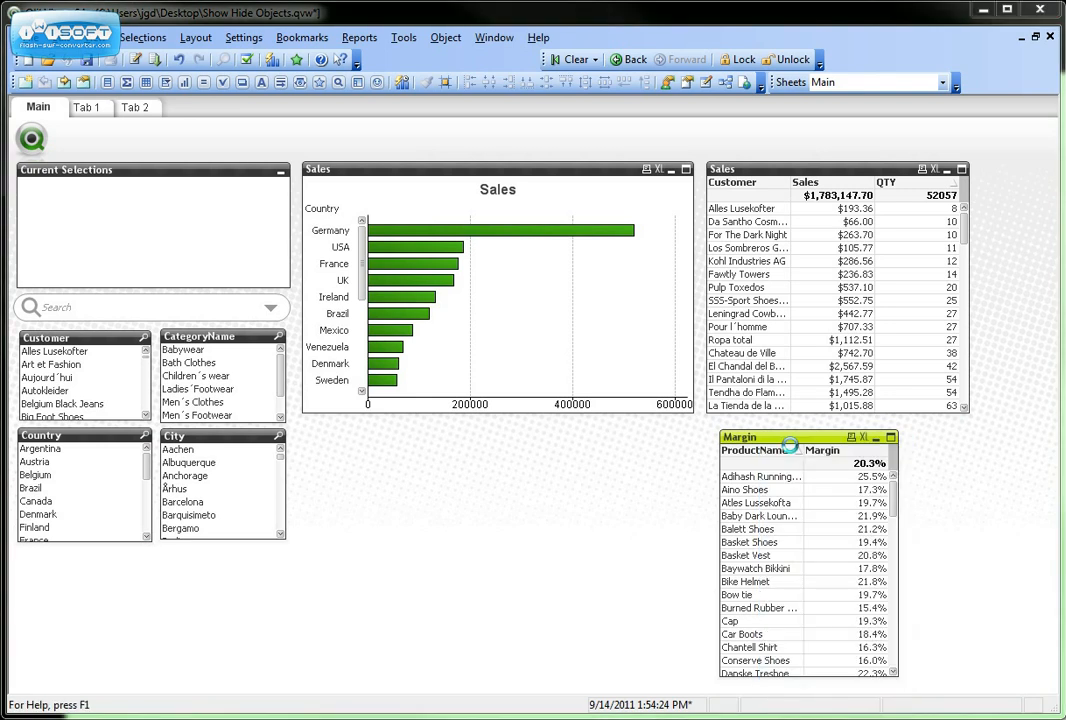
click(619, 345)
text(v)
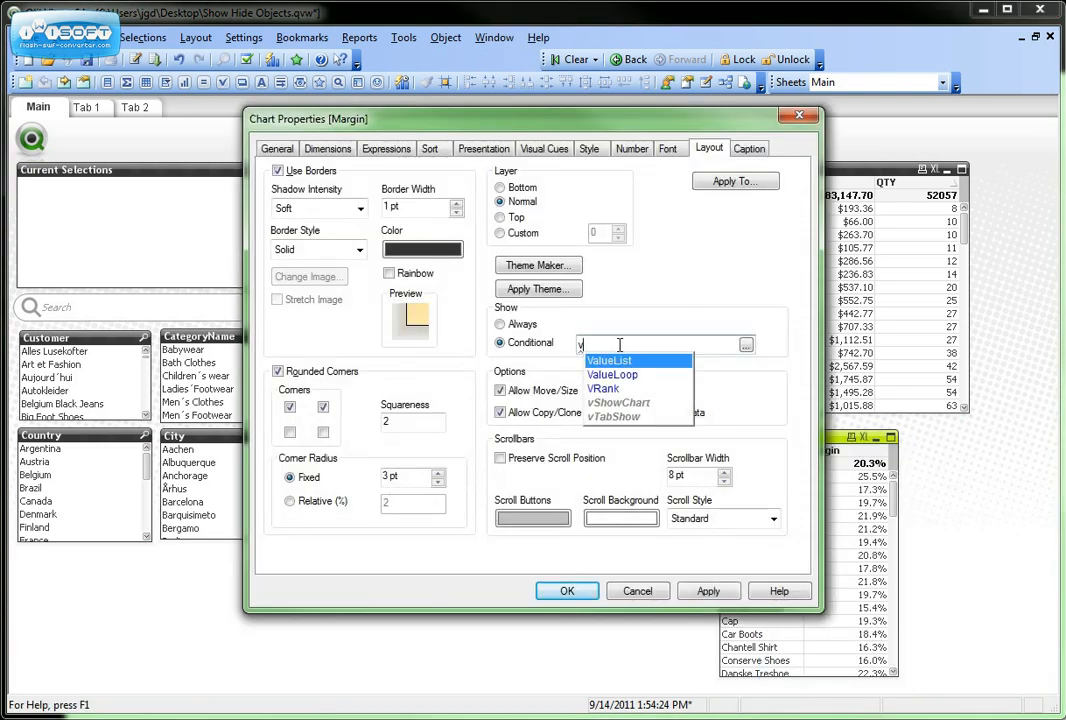
text(show)
key(Return)
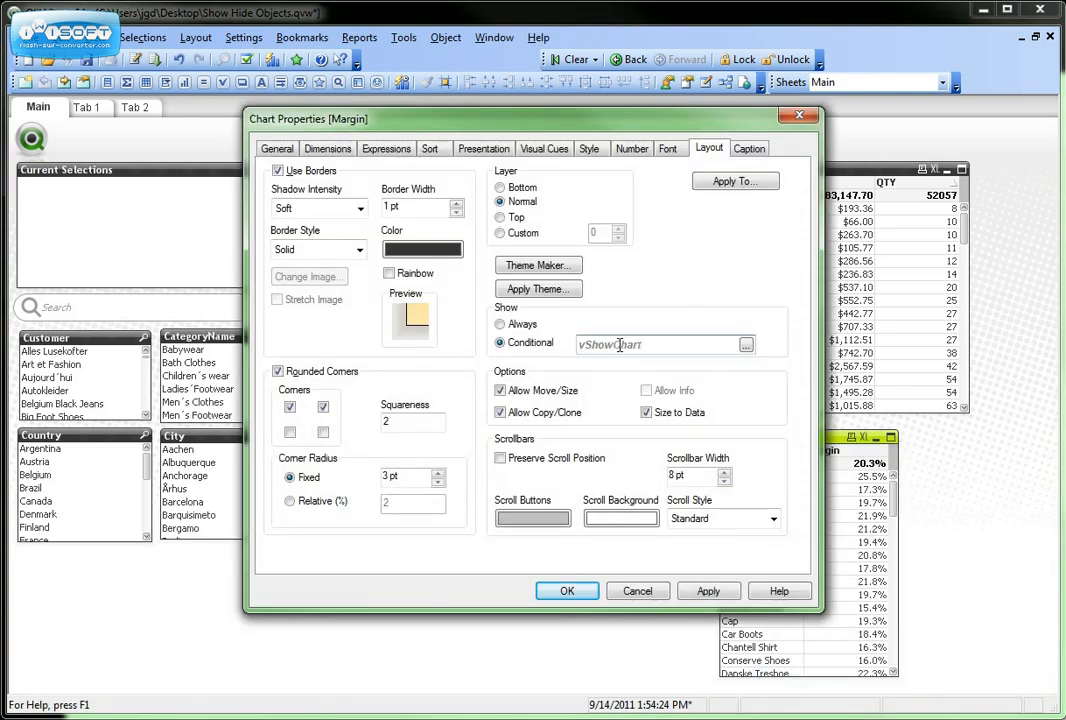
text(='Margin)
click(580, 591)
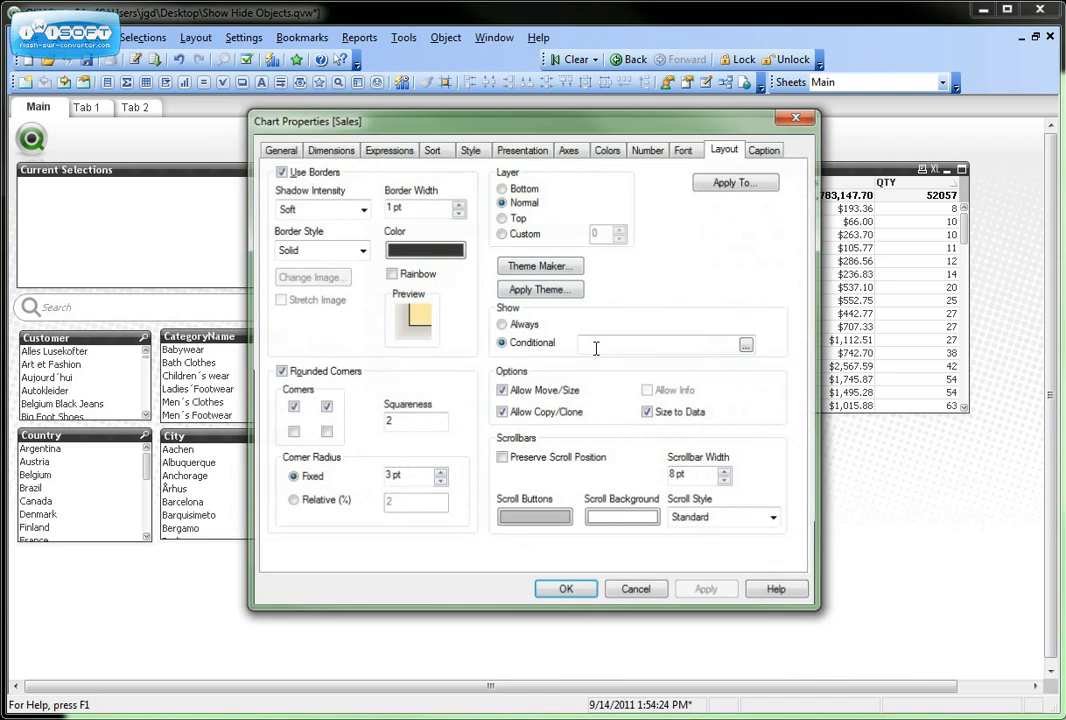
Set the Sales bar chart's conditional show expression to vShowChart = 'Sales'.
click(615, 346)
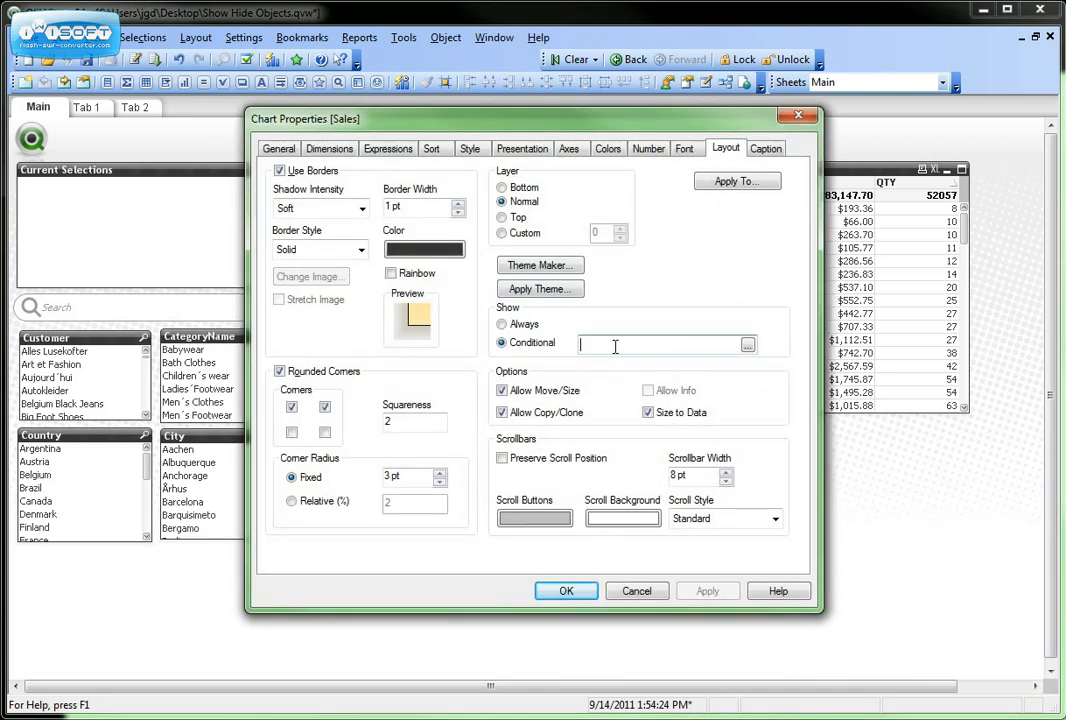
text(vShowChart)
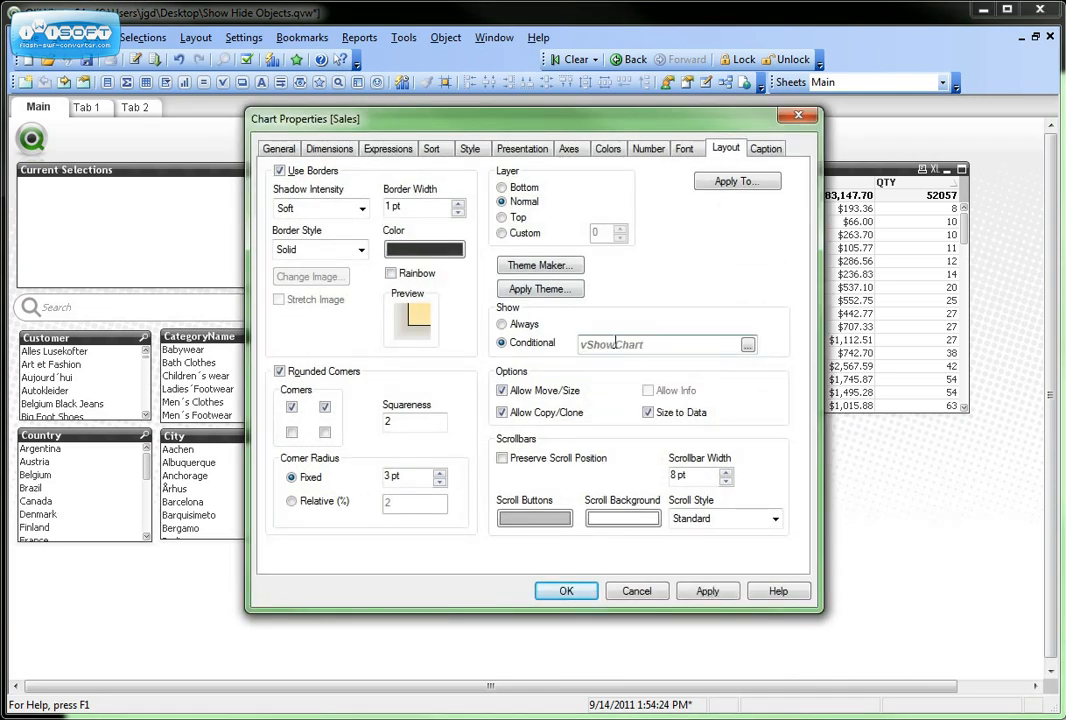
text( = 'Sales)
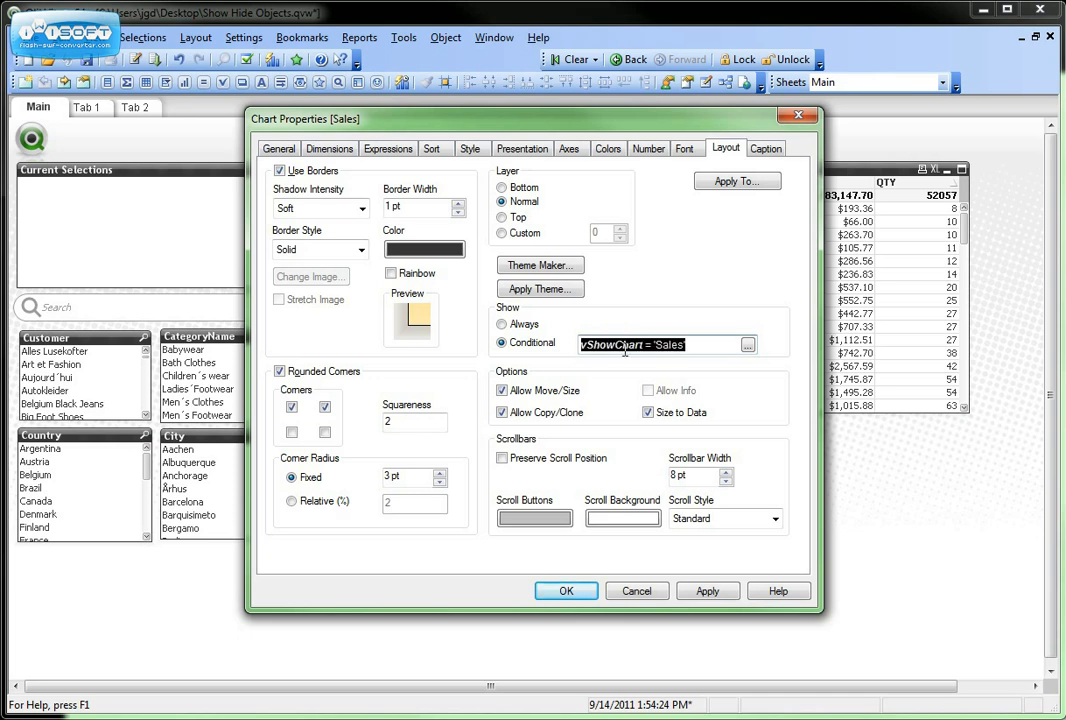
click(564, 590)
Set the Sales customer table's conditional show expression to vShowChart = 'Sales'.
right_click(722, 268)
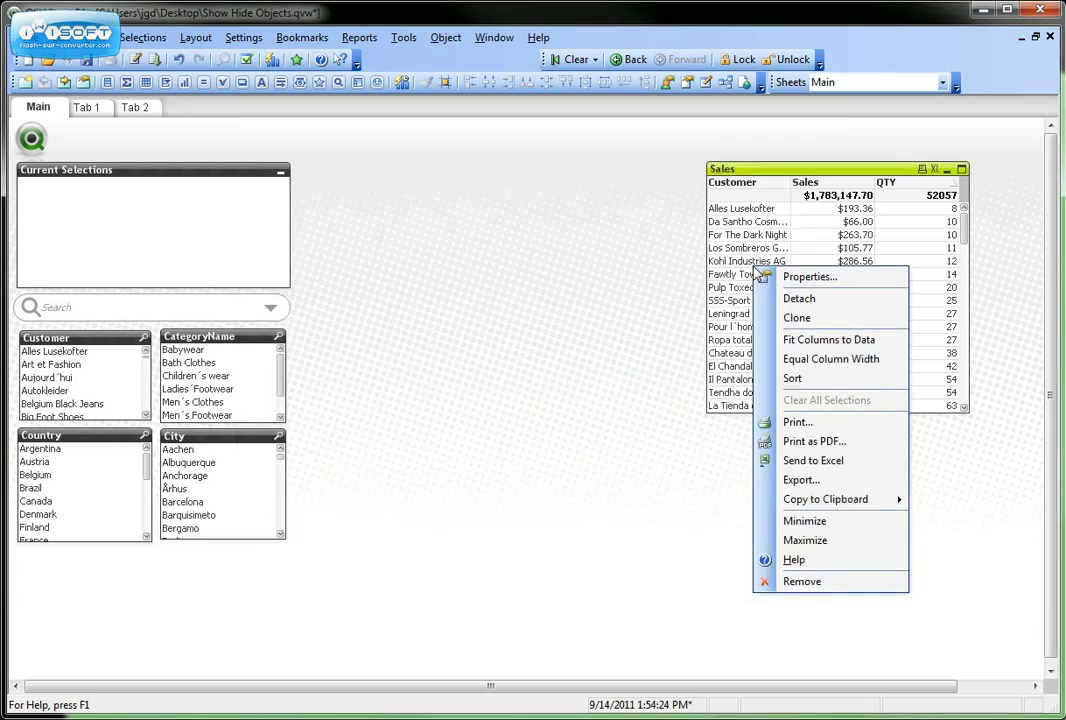
click(790, 276)
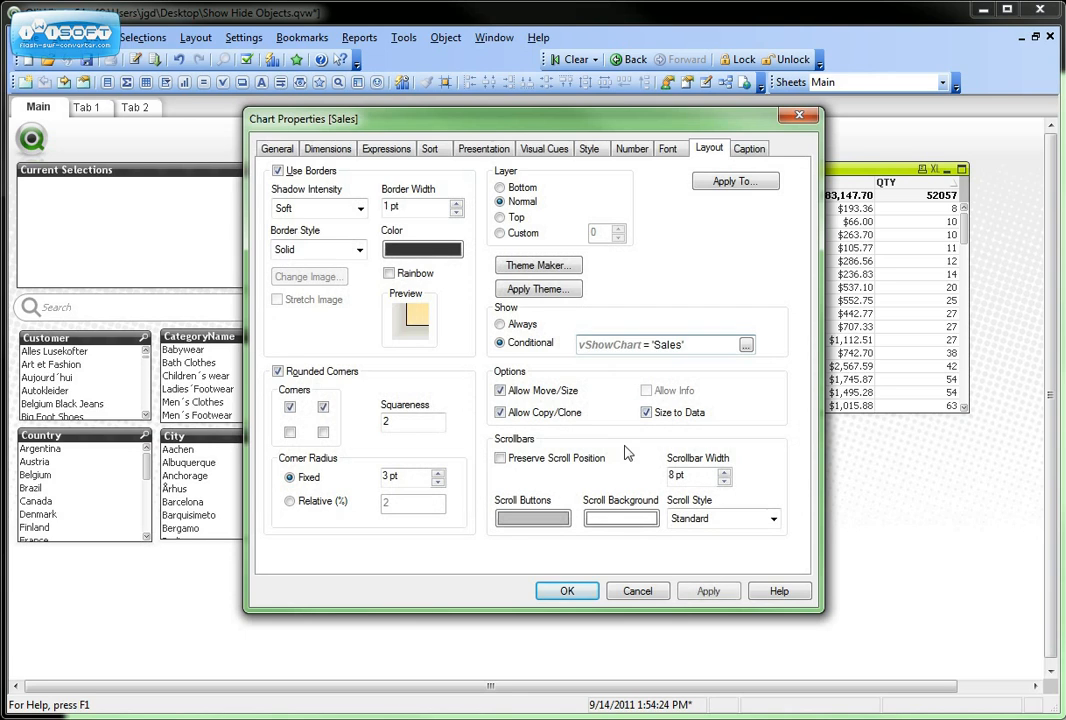
click(566, 590)
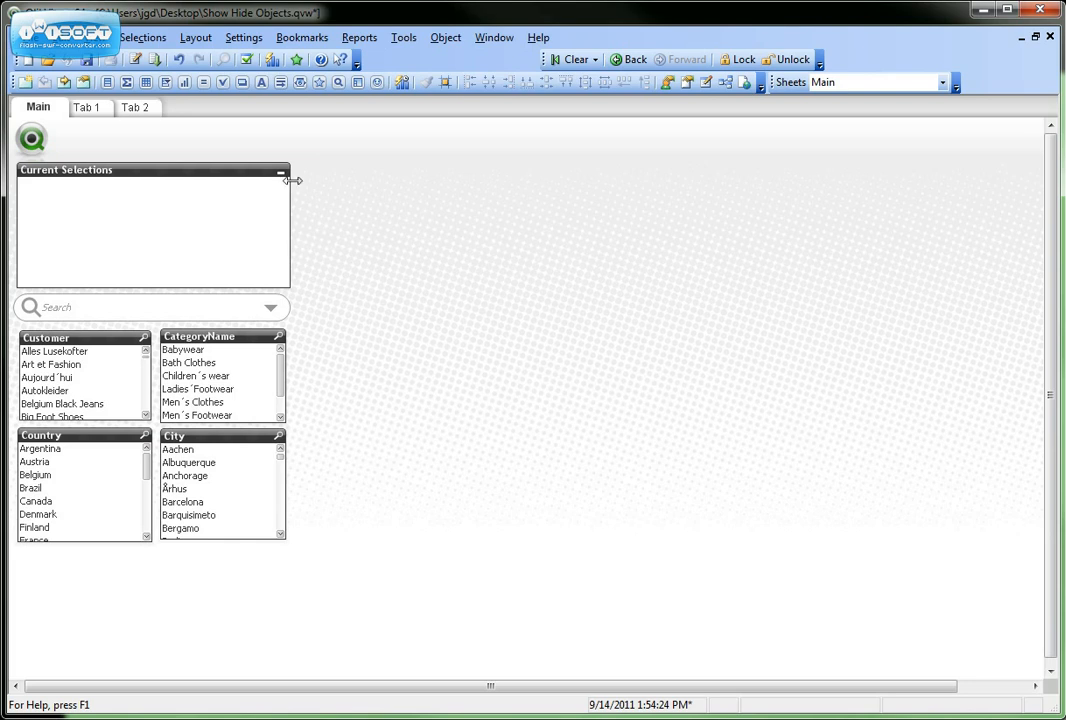
Create a new button object on the Main sheet and add an external Set Variable action to it.
right_click(337, 137)
mouse_move(480, 184)
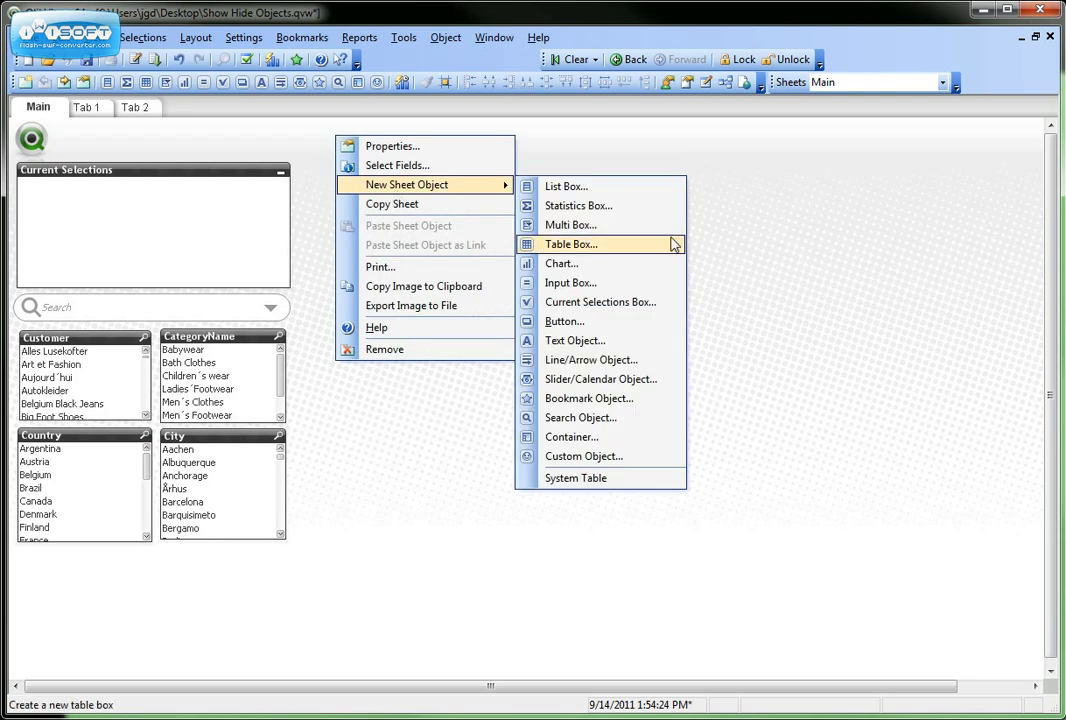
click(630, 323)
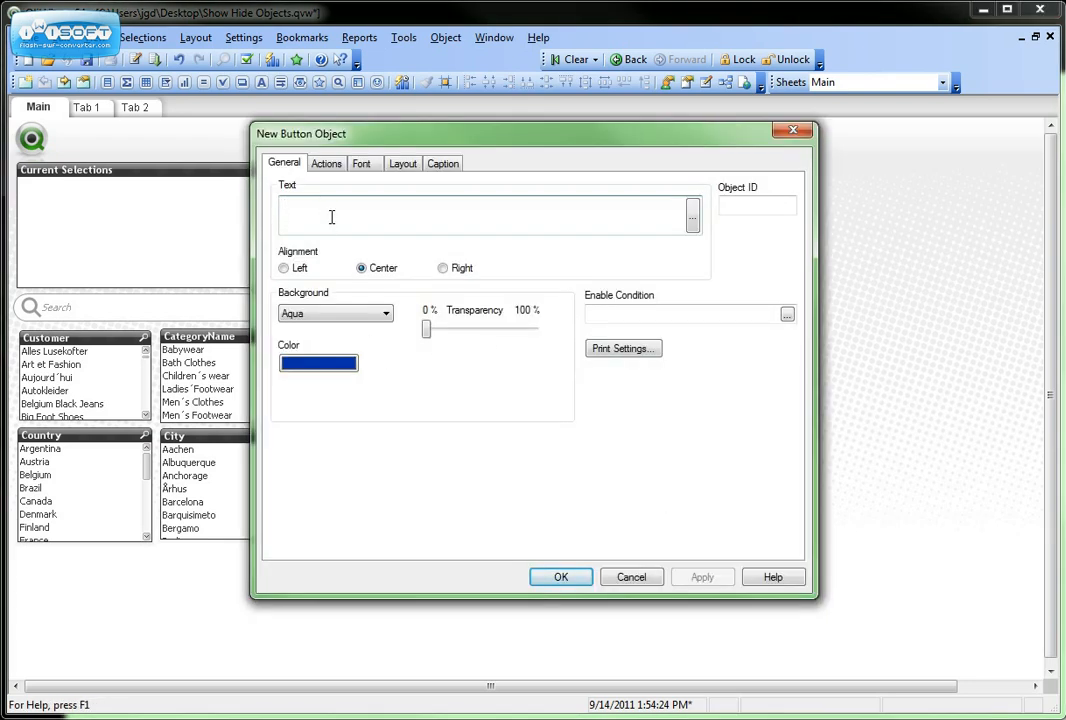
click(329, 163)
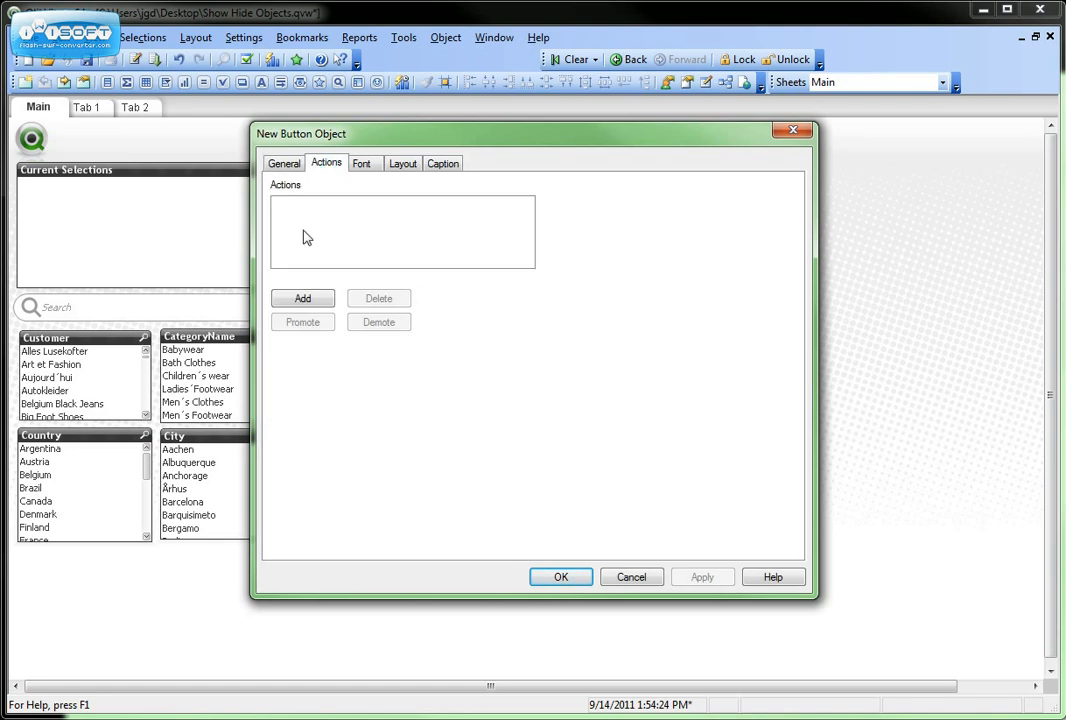
click(312, 302)
drag(928, 295, 612, 215)
click(348, 310)
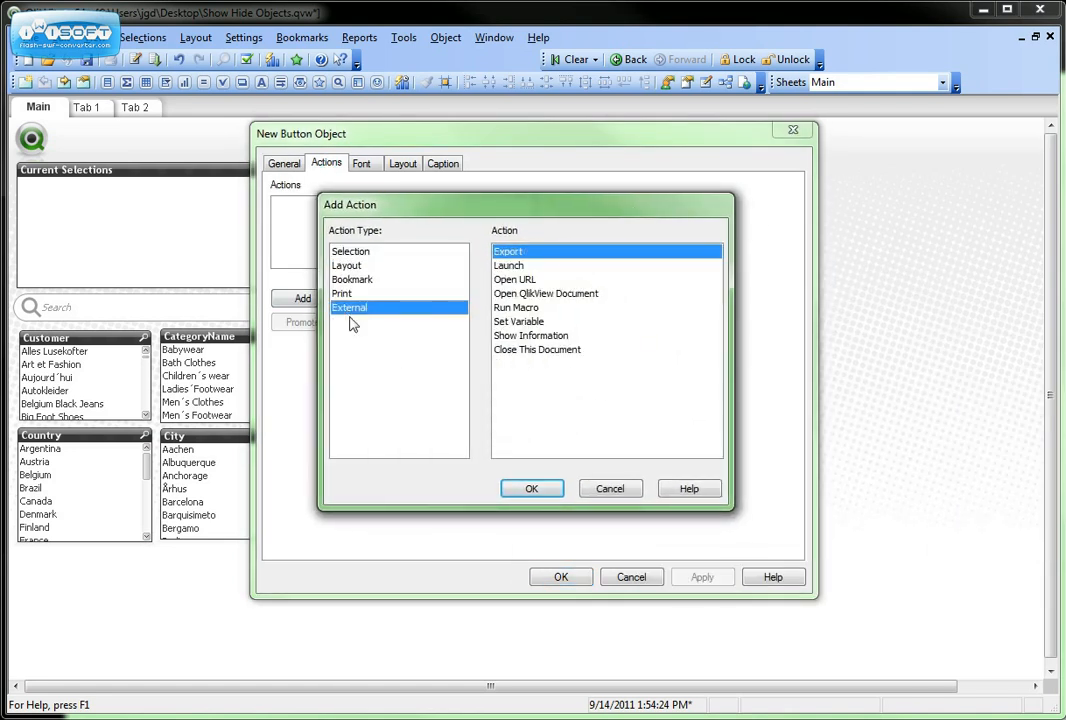
click(518, 321)
click(535, 490)
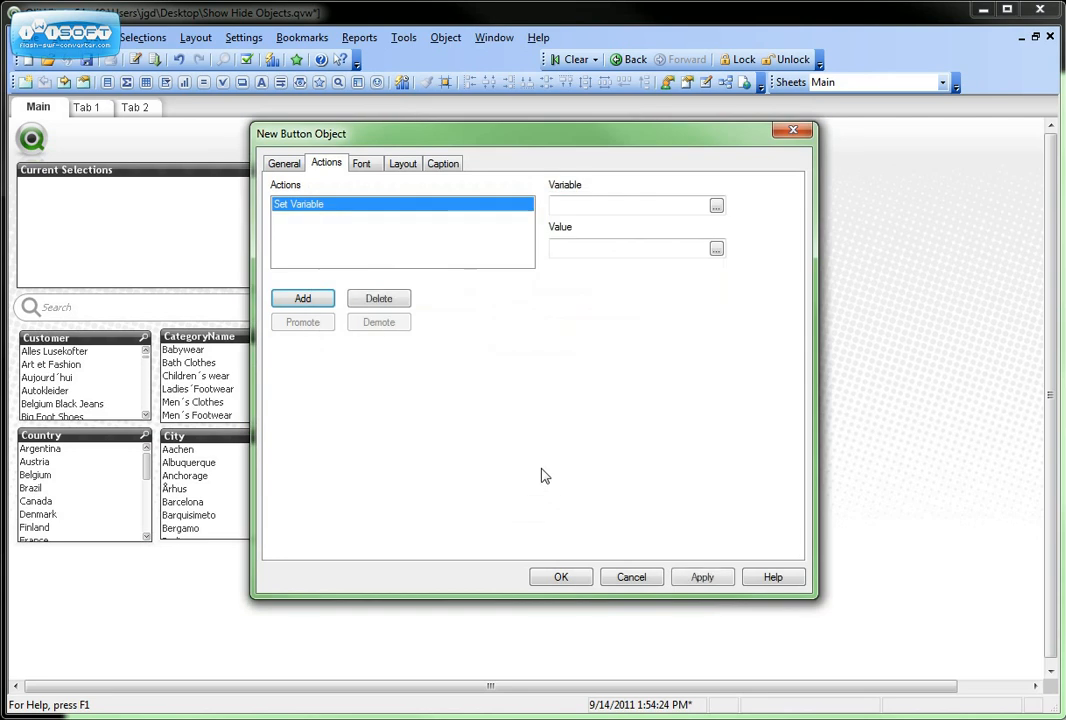
Set the button action's variable to vShowChart and its value to Sales.
click(575, 210)
text(v)
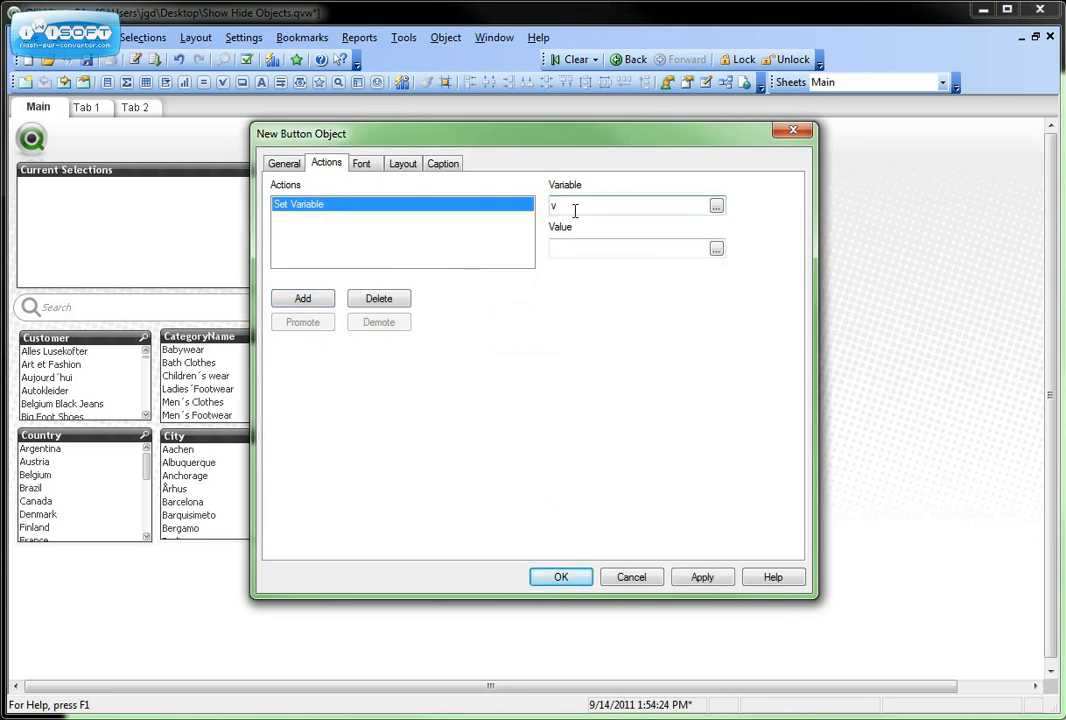
text(ShowShar)
key(BackSpace)
key(BackSpace)
key(BackSpace)
key(BackSpace)
text(Chart)
key(Tab)
text(Sa)
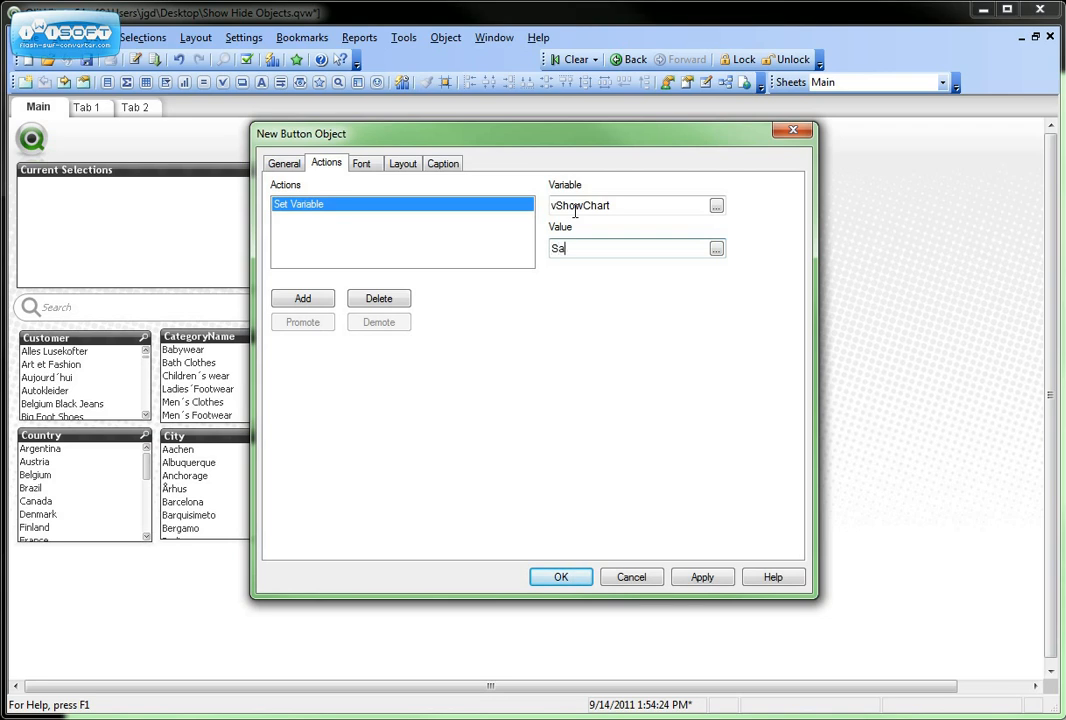
text(les)
Switch the new button's background base color from fixed to calculated.
click(289, 167)
click(310, 368)
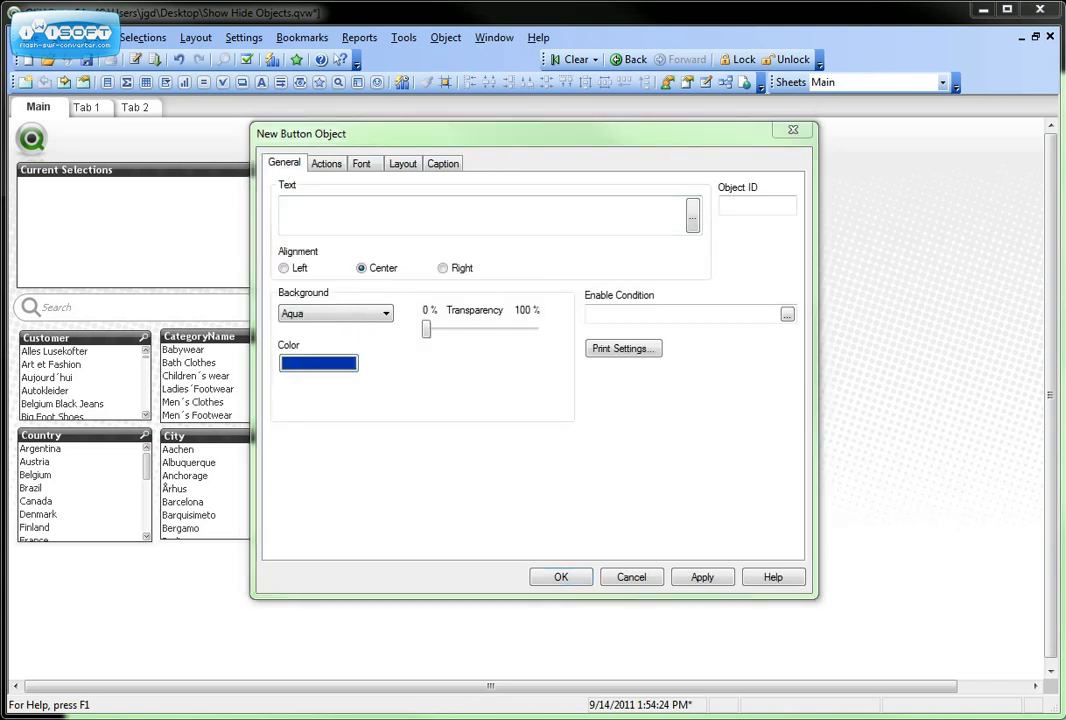
drag(417, 188, 374, 176)
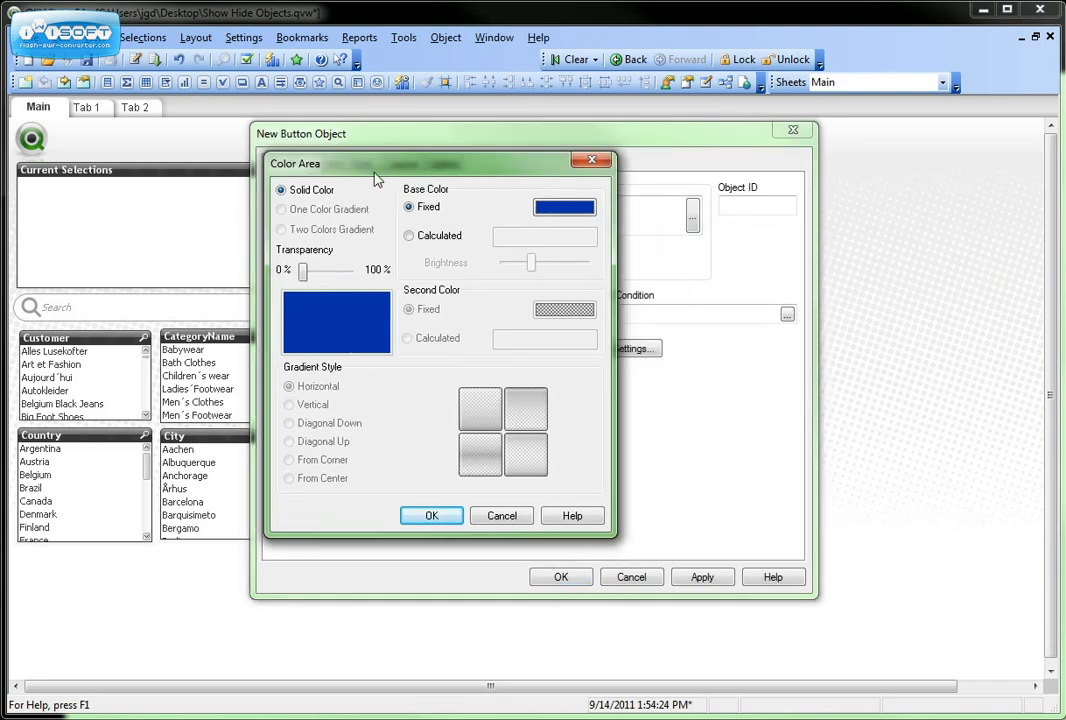
click(409, 235)
Set the button's calculated color expression to if(vShowChart = 'Sales', RGB(0,255,0), RGB(120,120,120)).
click(588, 237)
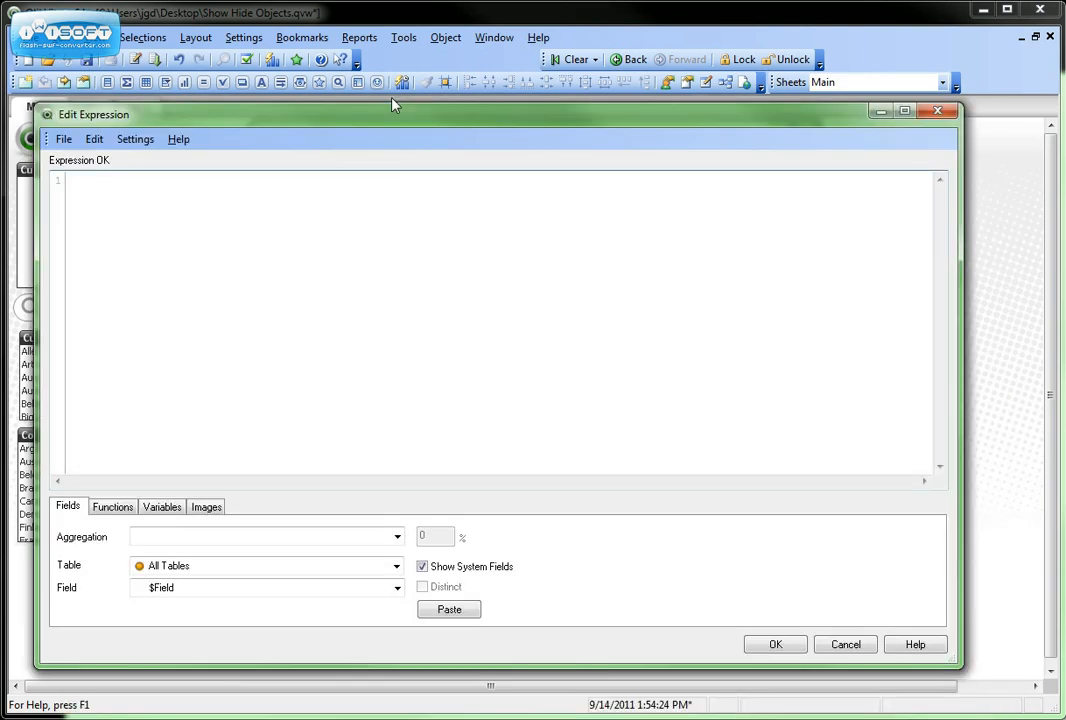
text(if()
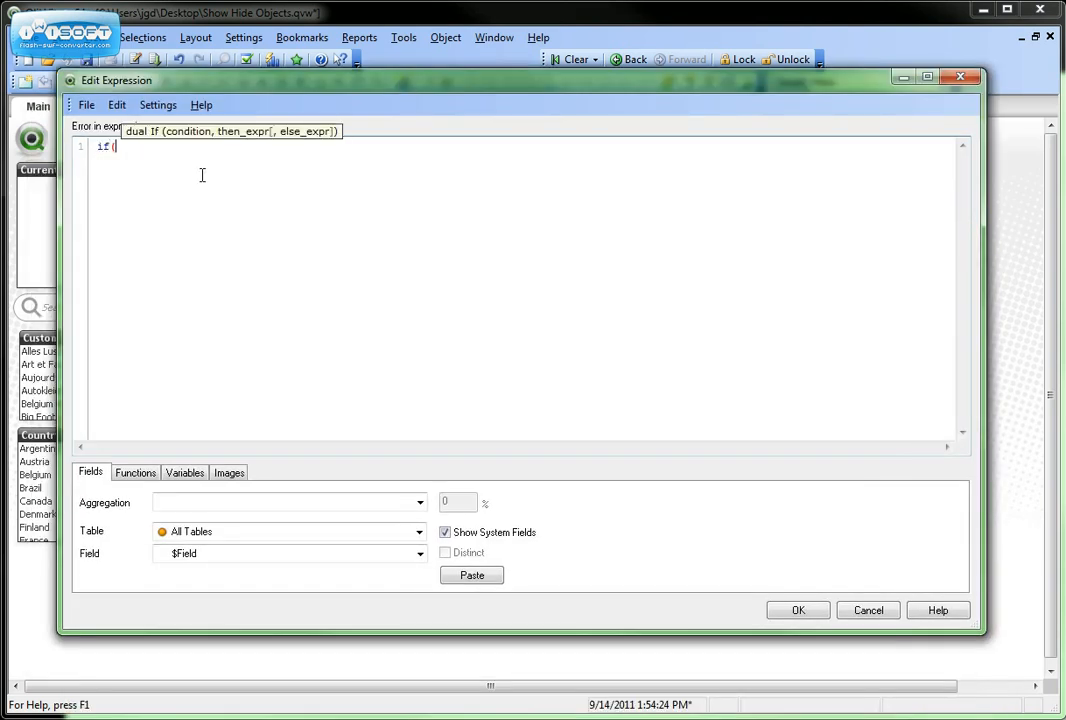
text(VshowChart = 'Sales', RGB(0,255)
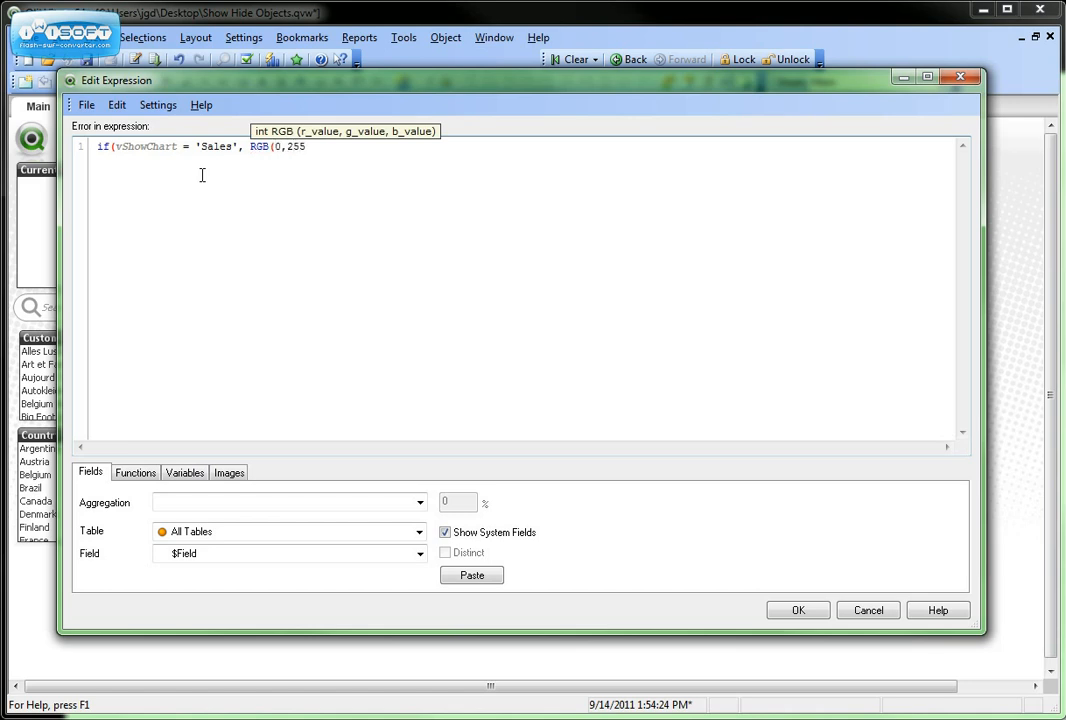
text(,00)
key(BackSpace)
text(),)
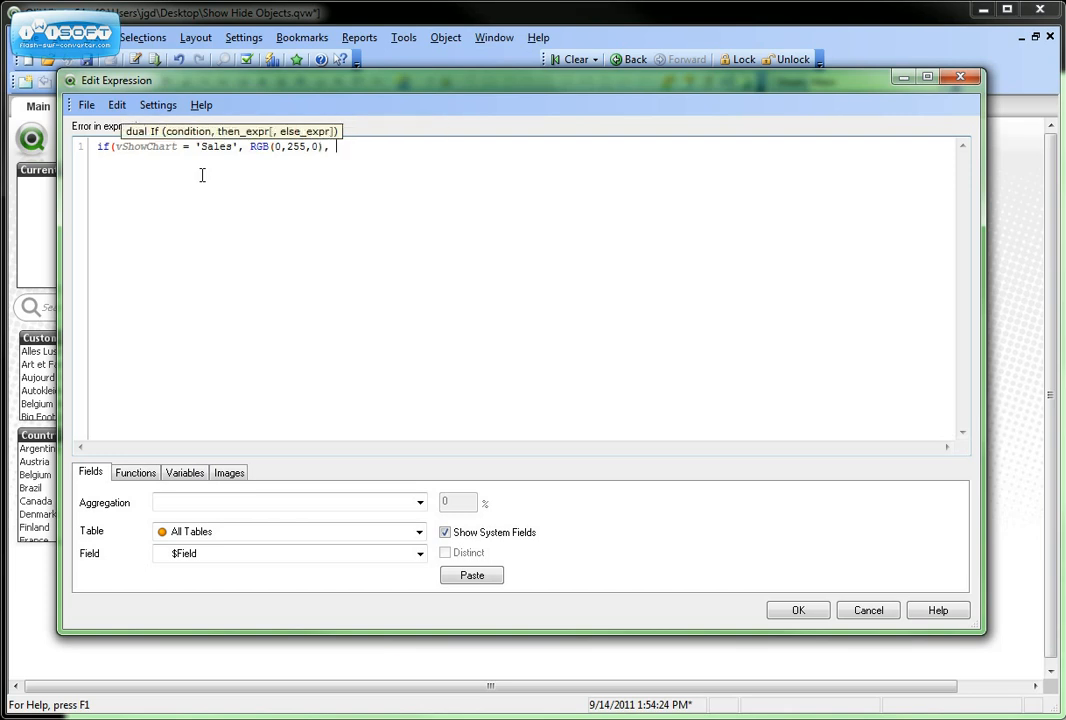
text( RGB()
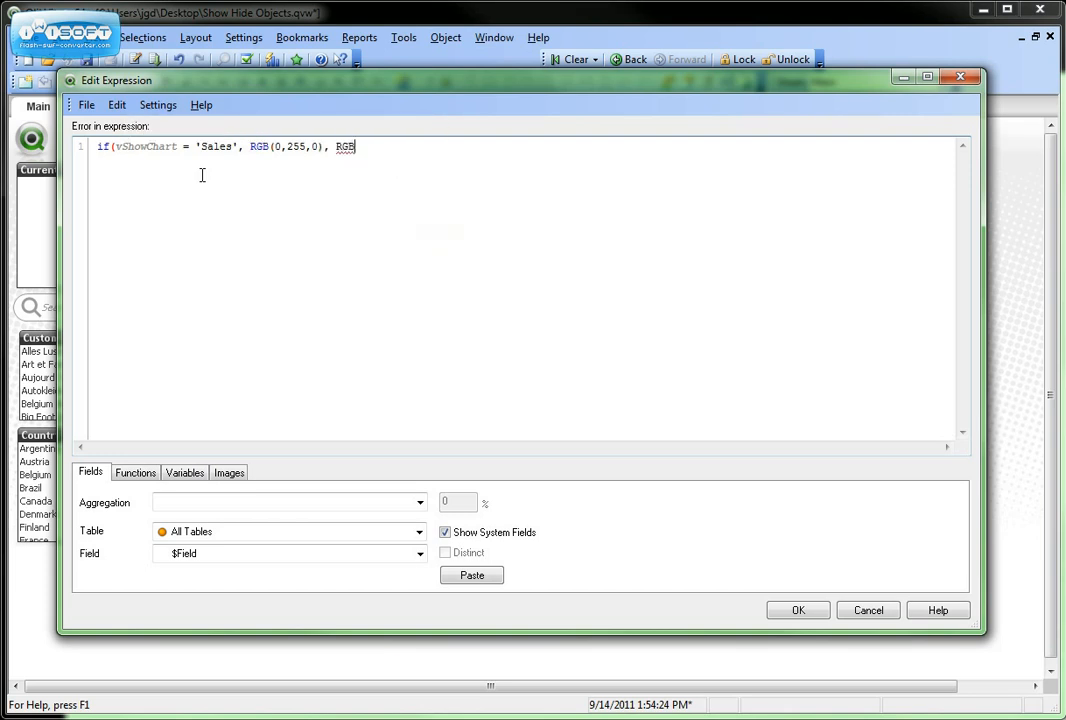
text(120)
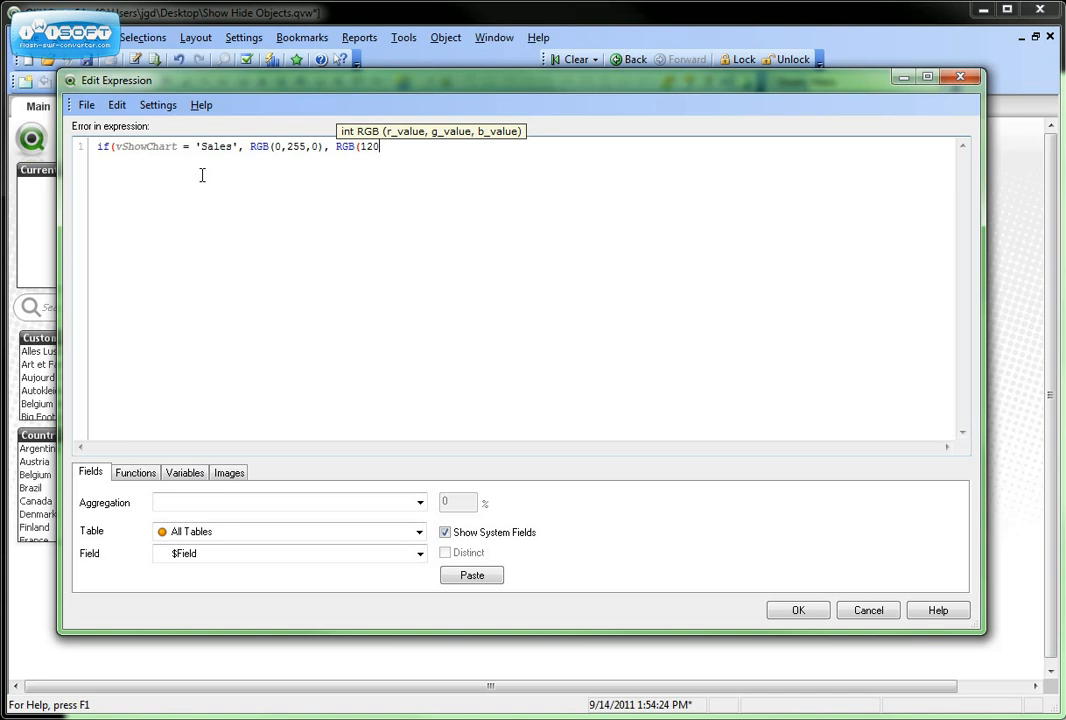
text(,120,120)))
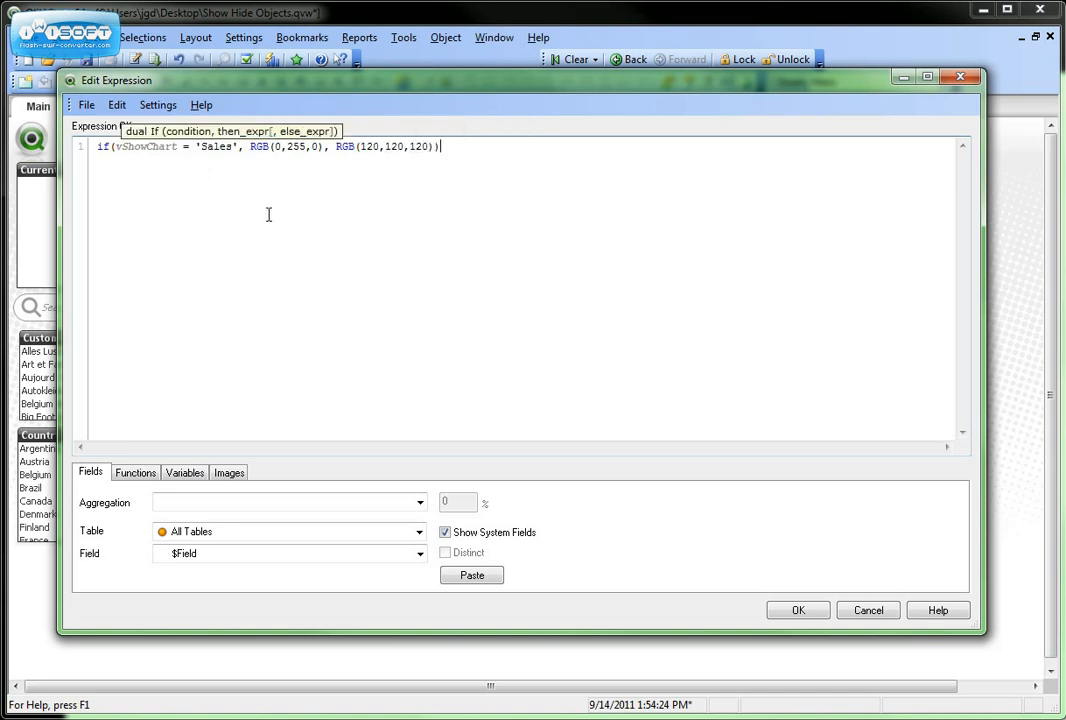
key(ctrl+a)
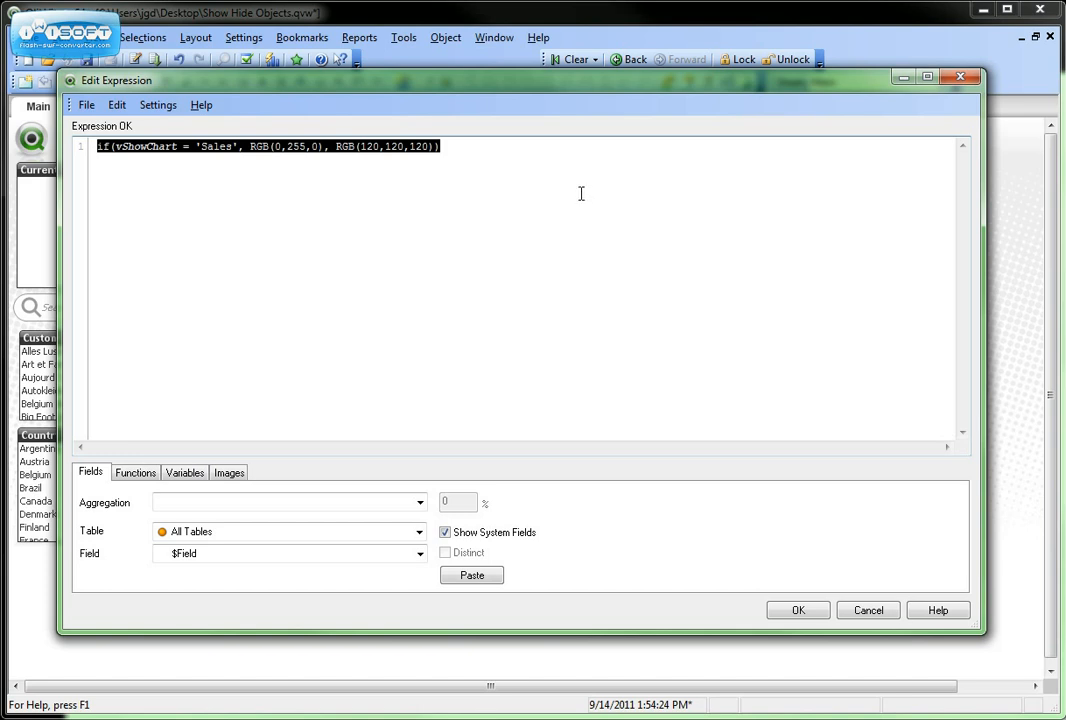
click(797, 611)
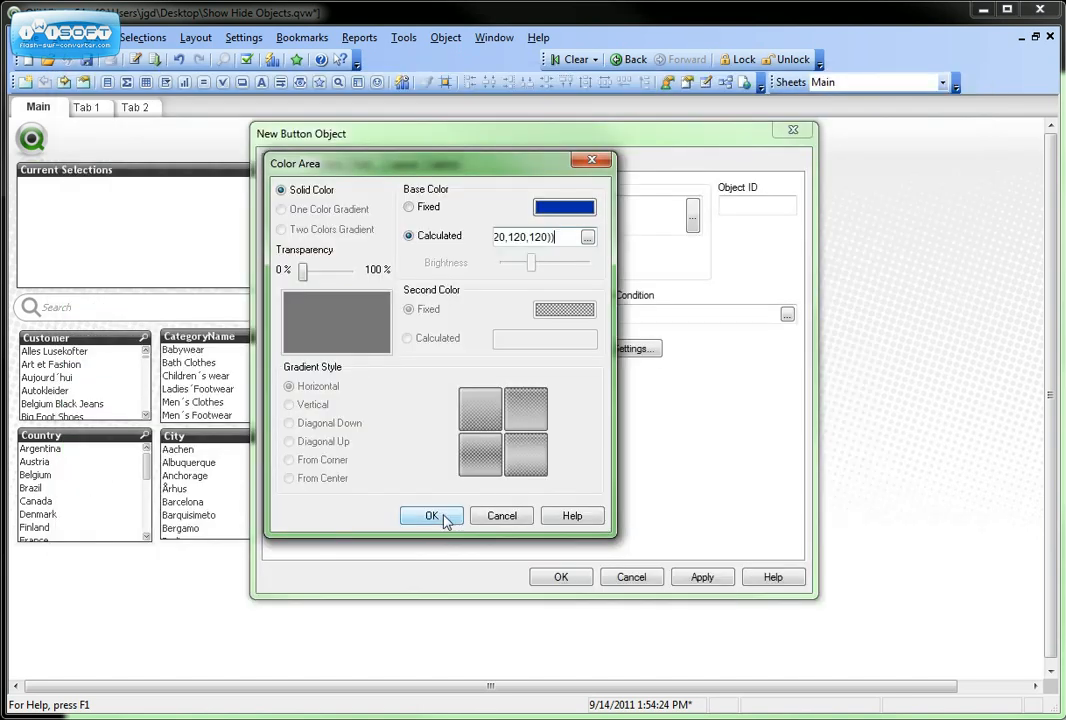
click(444, 516)
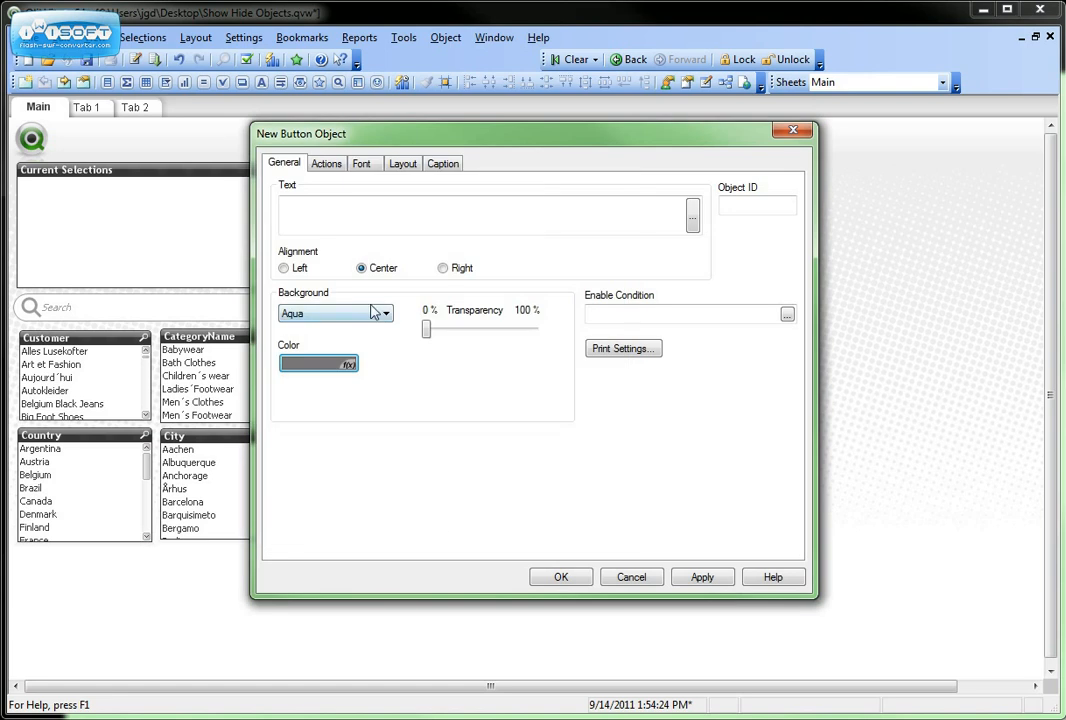
Label the button Sales, create it, and place it in the sheet's header area, beyond the Current Selections box.
click(339, 216)
text(AB)
key(BackSpace)
key(BackSpace)
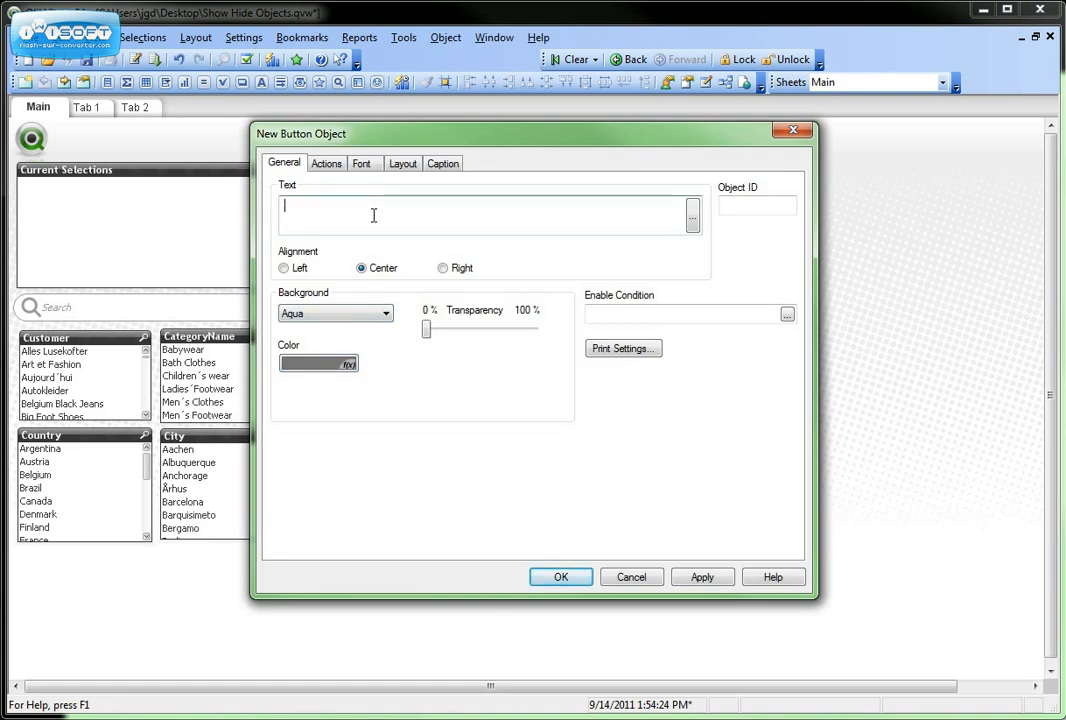
text(Sales)
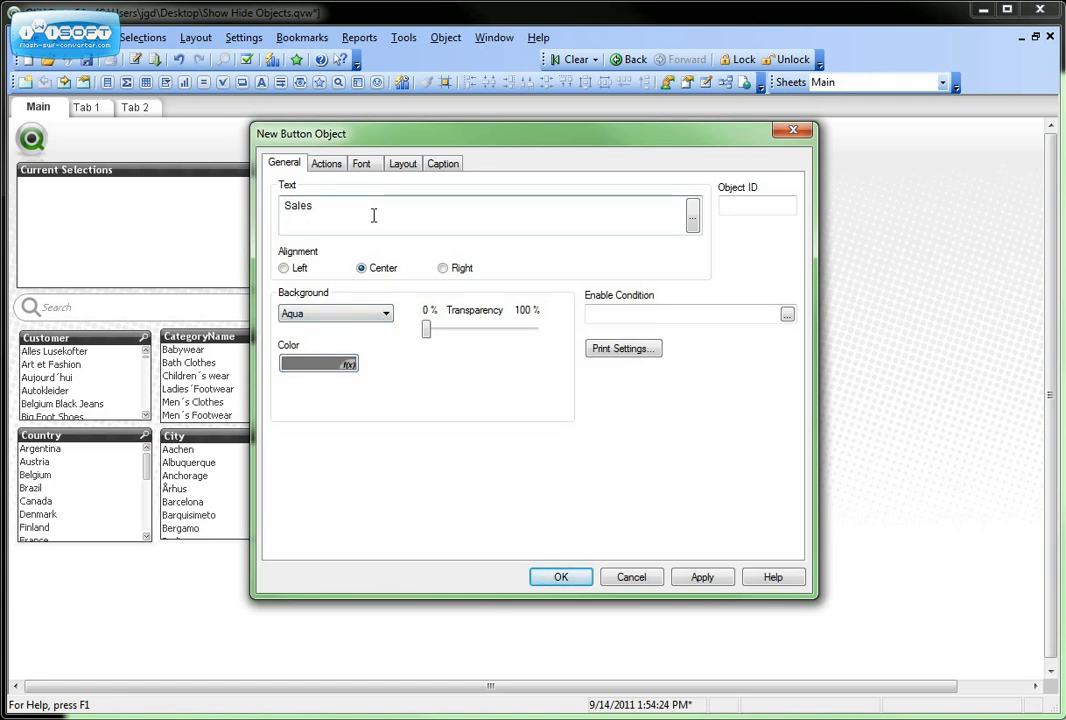
click(566, 580)
drag(88, 183, 480, 138)
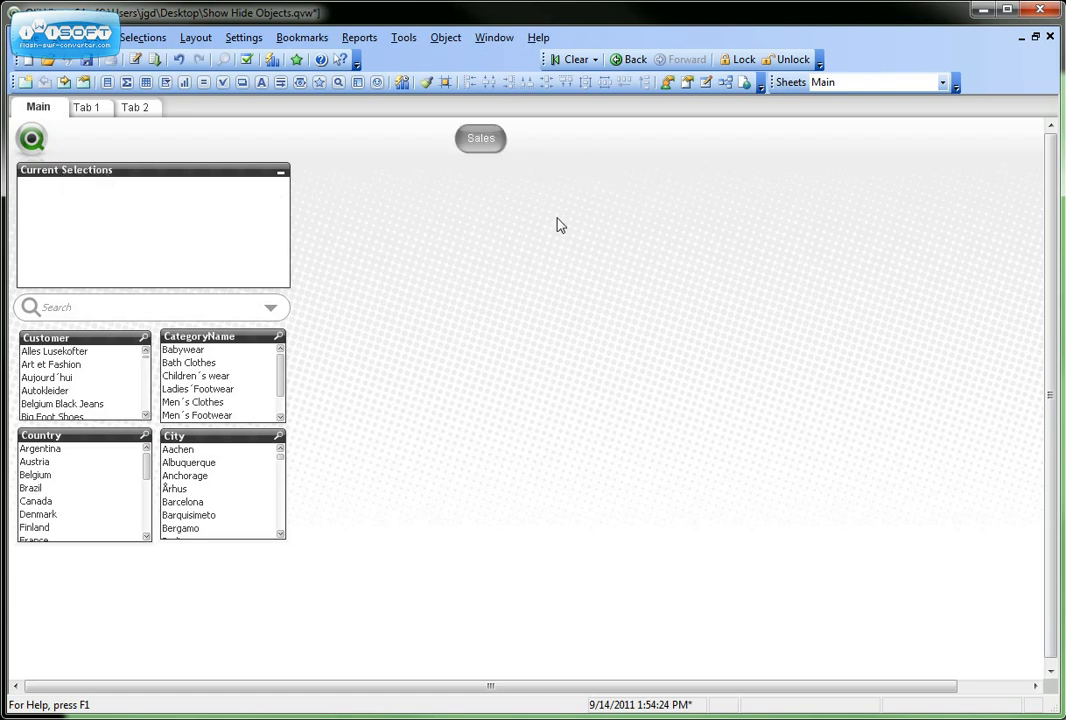
Add an input box for vShowChart above the Current Selections box and test the Sales button.
right_click(621, 172)
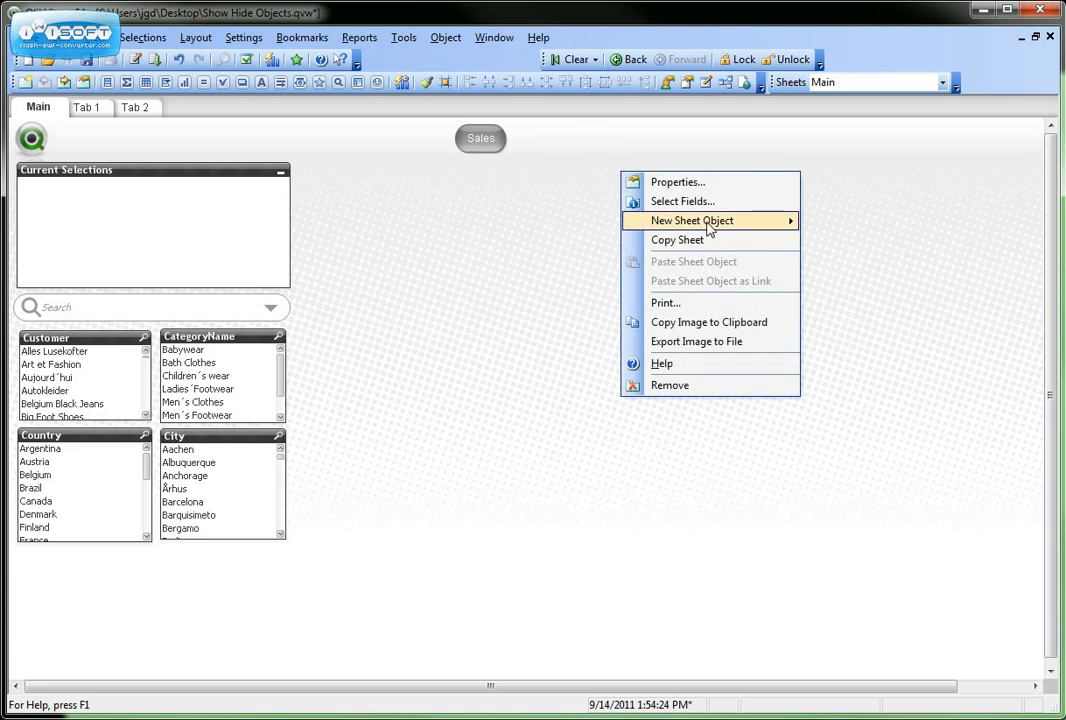
mouse_move(707, 224)
click(907, 318)
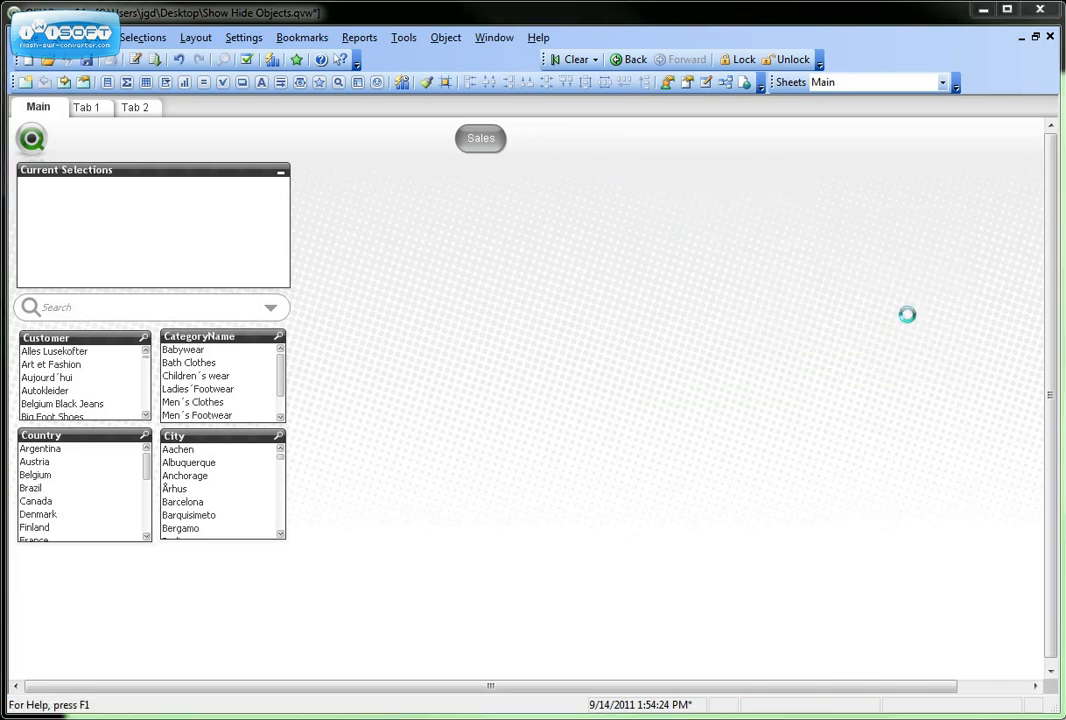
click(318, 246)
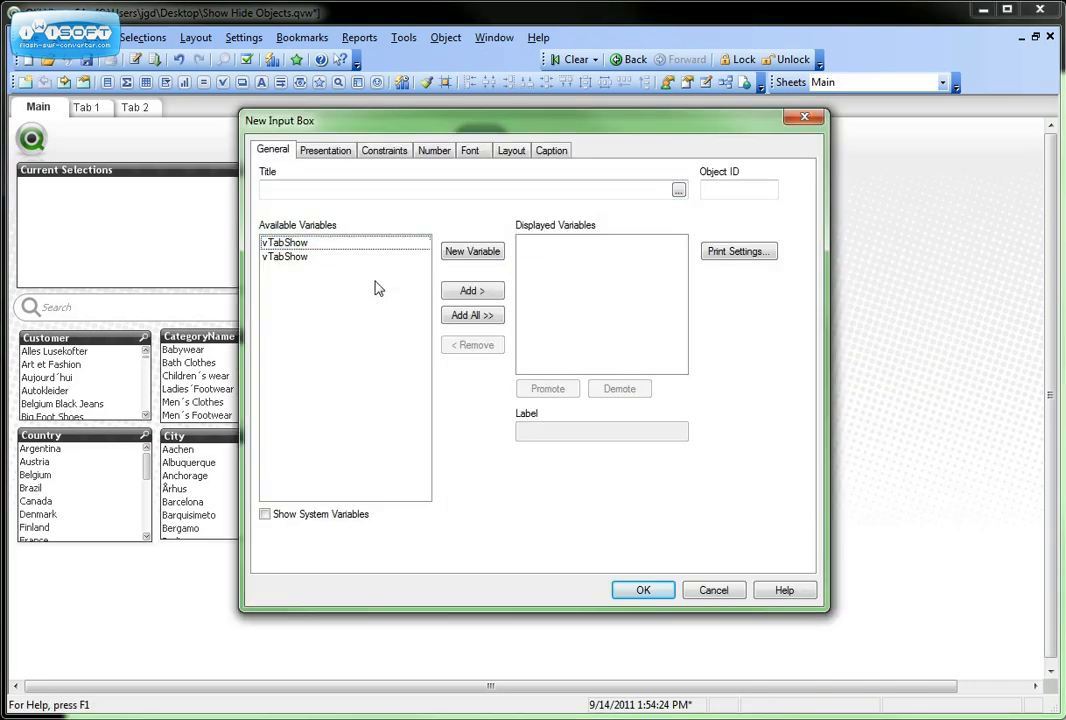
click(472, 290)
click(643, 590)
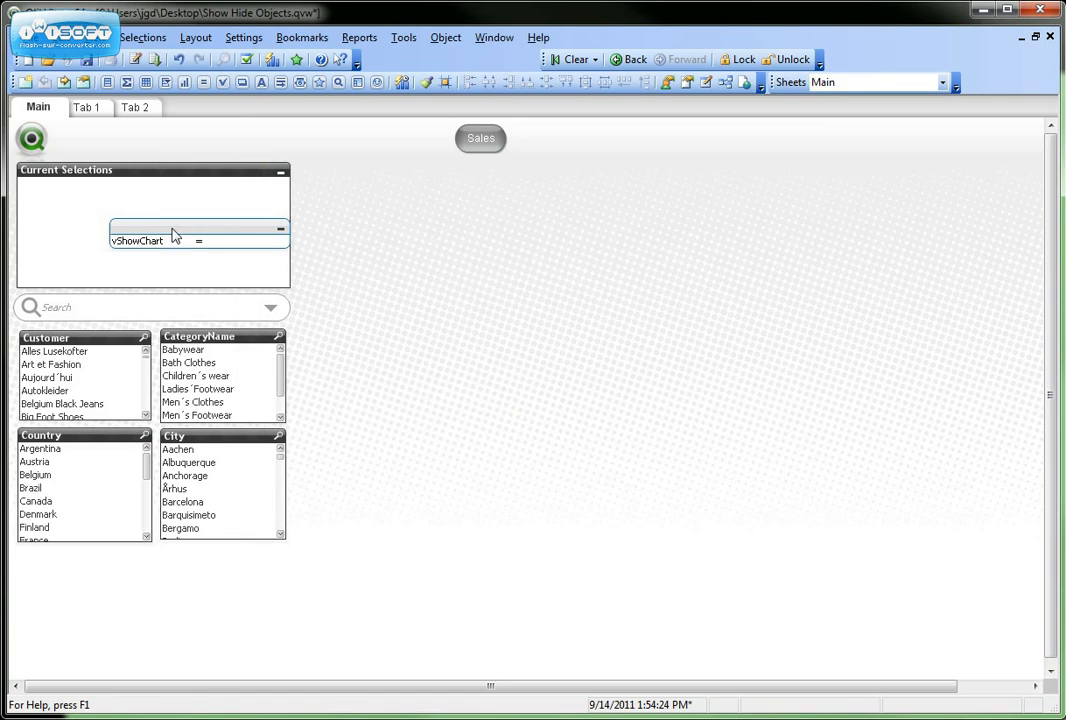
drag(171, 230, 165, 140)
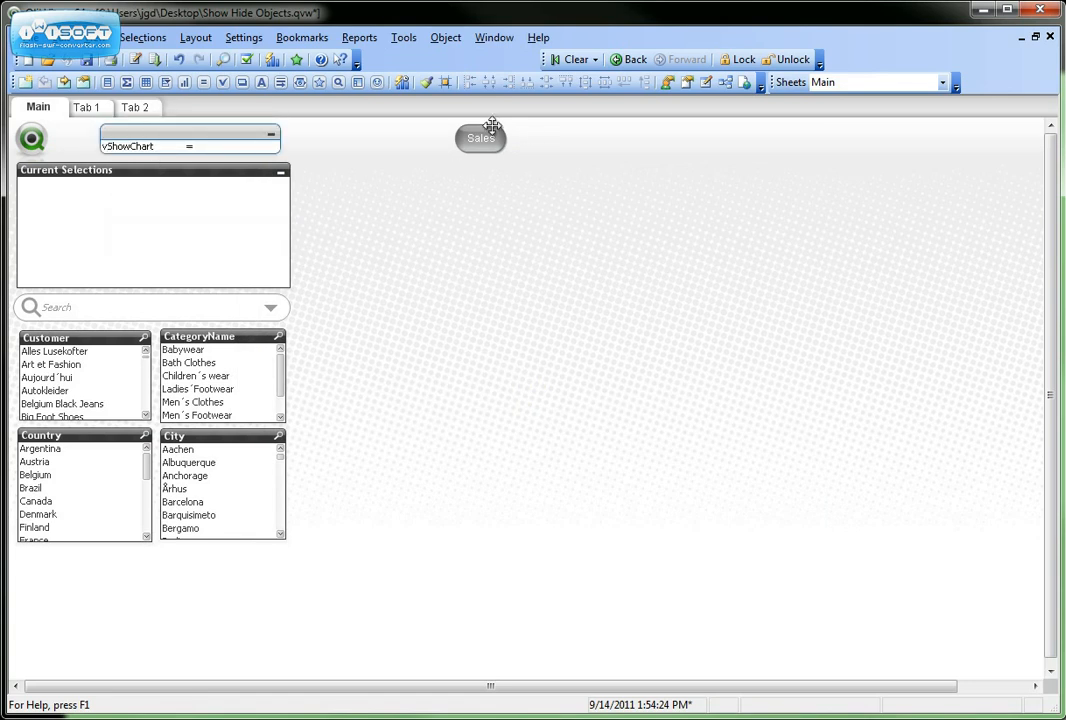
click(481, 142)
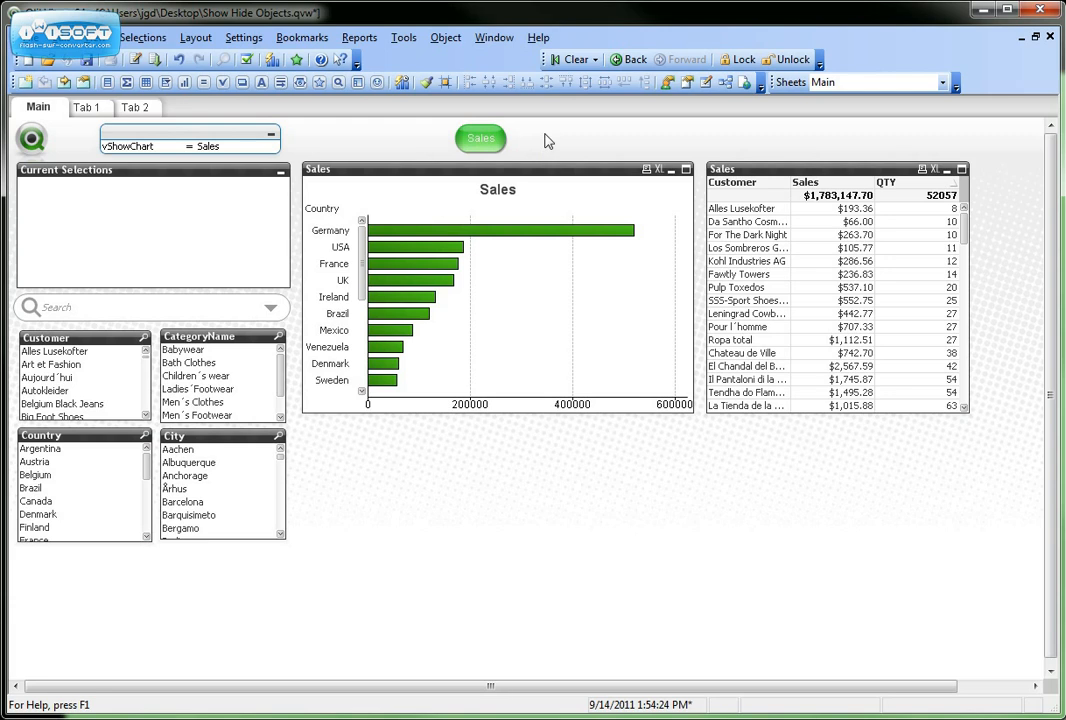
Duplicate the Sales button object and place the copy beside the original.
right_click(480, 139)
mouse_move(537, 197)
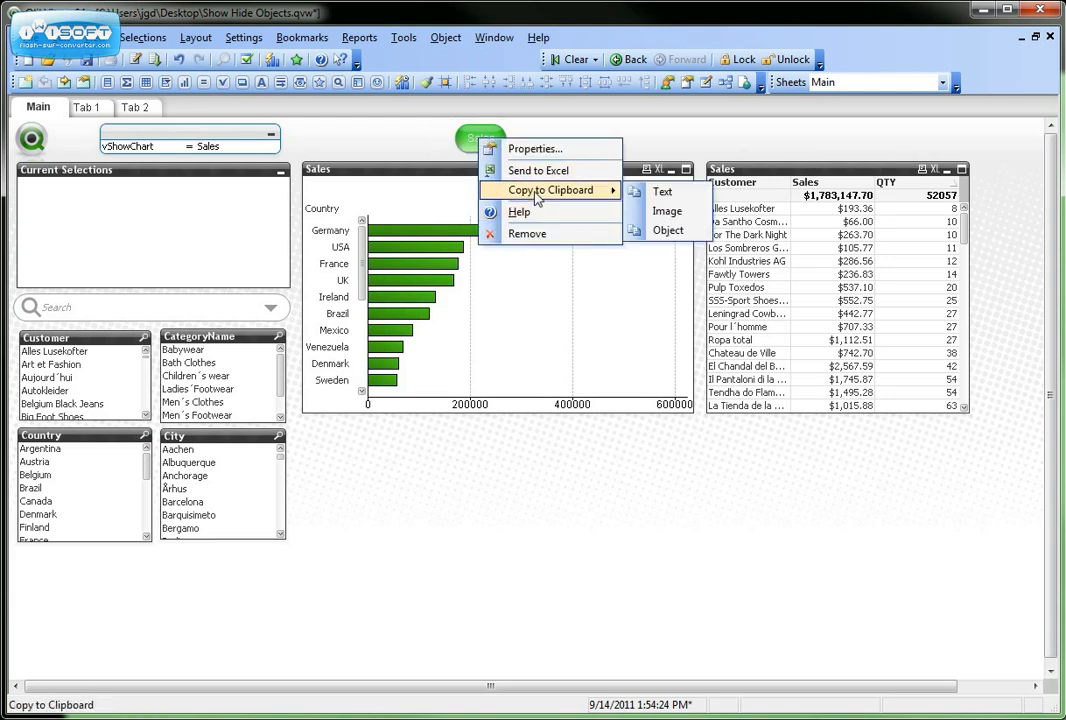
click(667, 230)
right_click(526, 136)
click(612, 222)
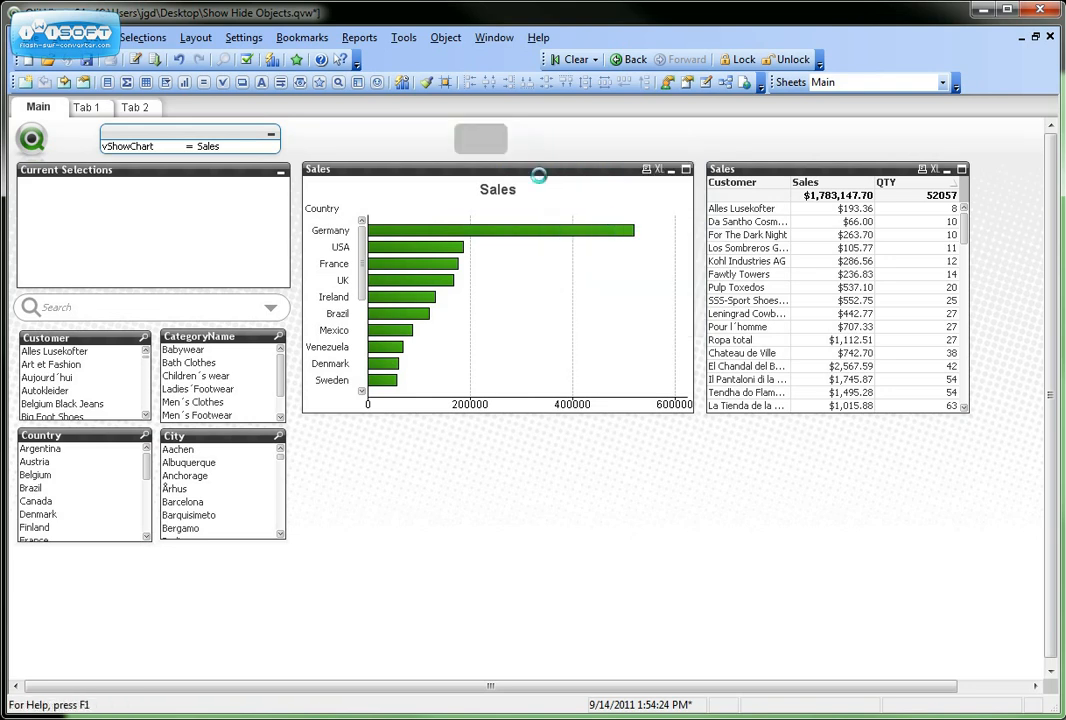
drag(485, 148, 544, 146)
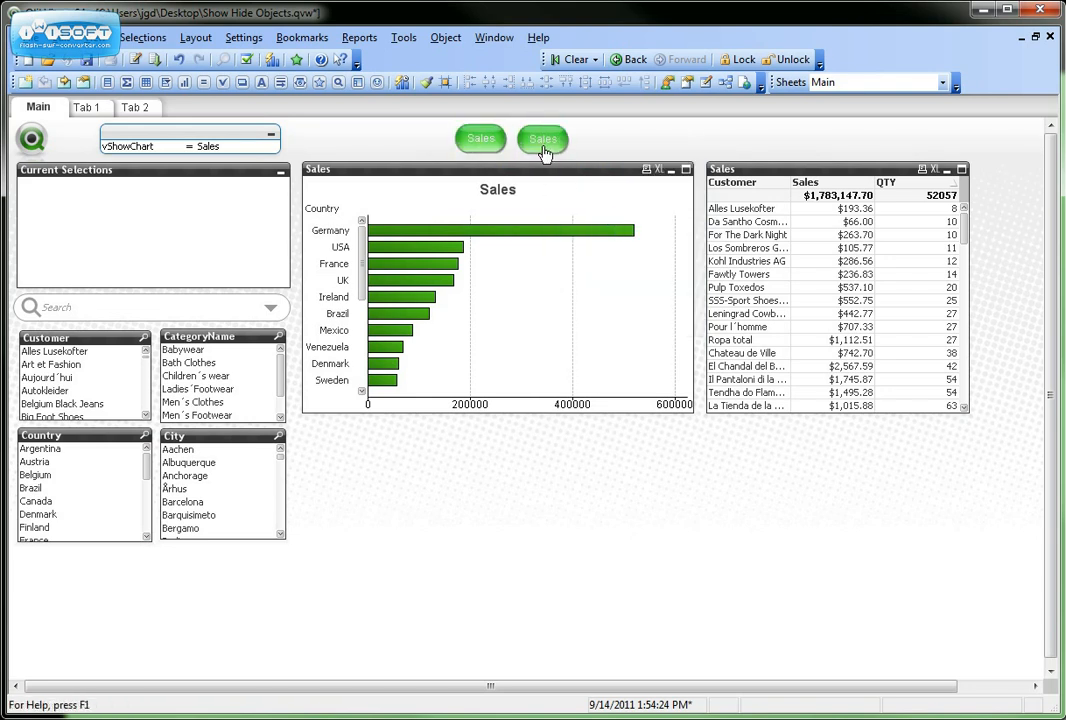
Change the copied button's text to Margin in its properties.
right_click(541, 146)
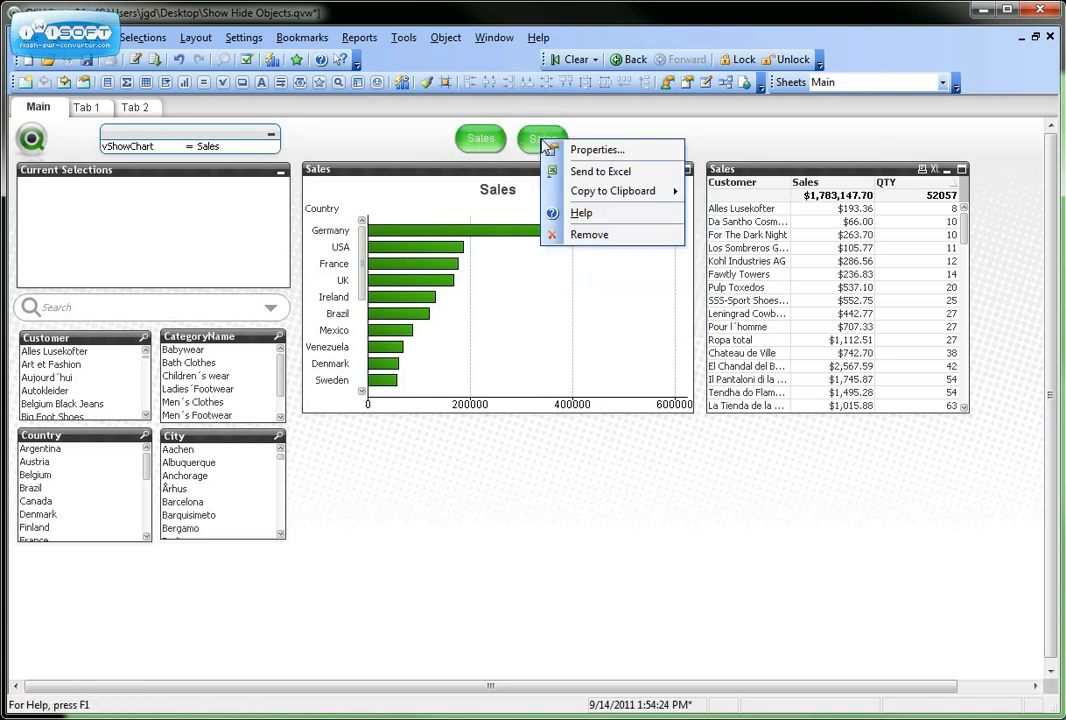
click(560, 150)
double_click(305, 206)
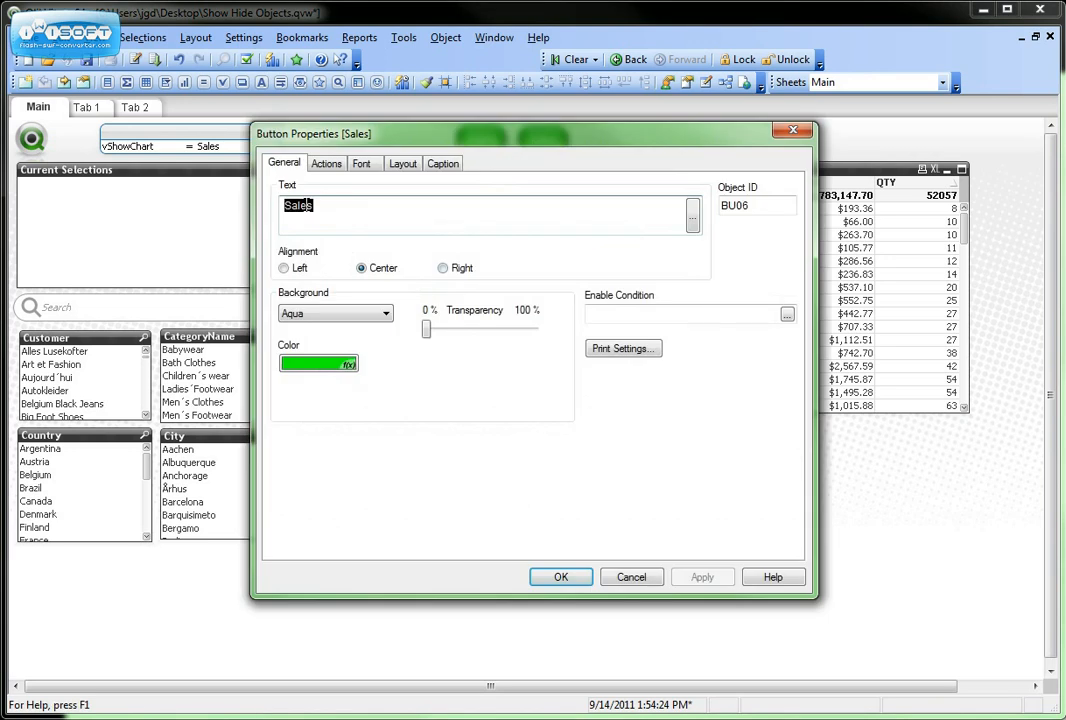
text(Marc)
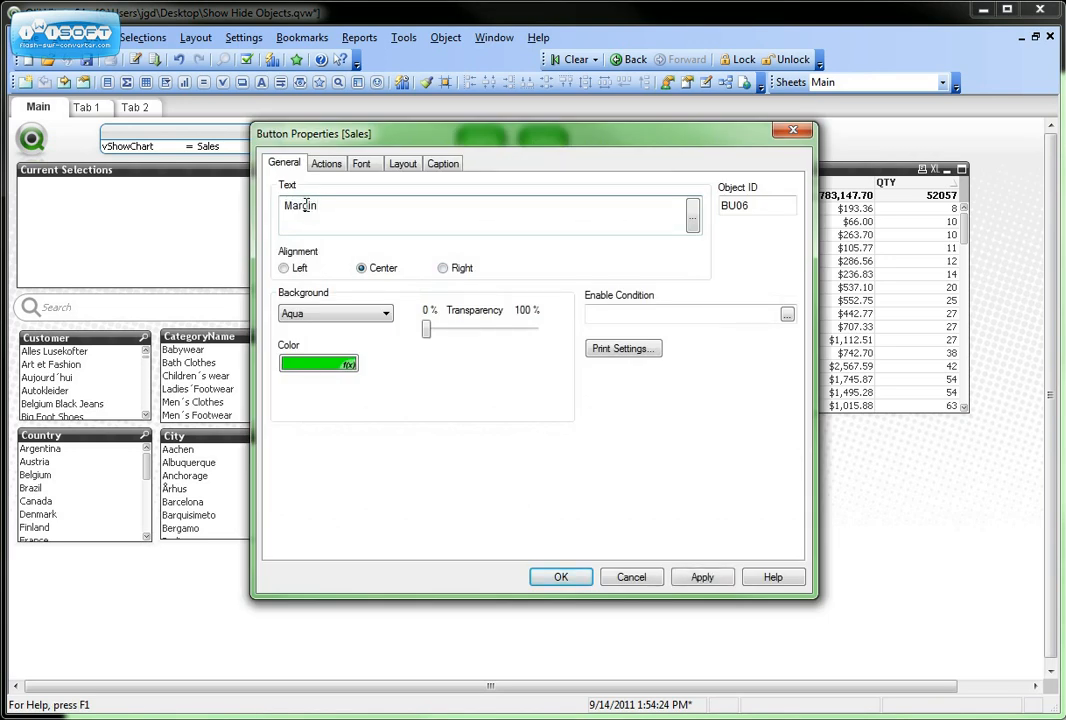
Set the Margin button's calculated color expression to if(vShowChart = 'Margin', RGB(0,255,0), RGB(120,120,120)).
click(334, 364)
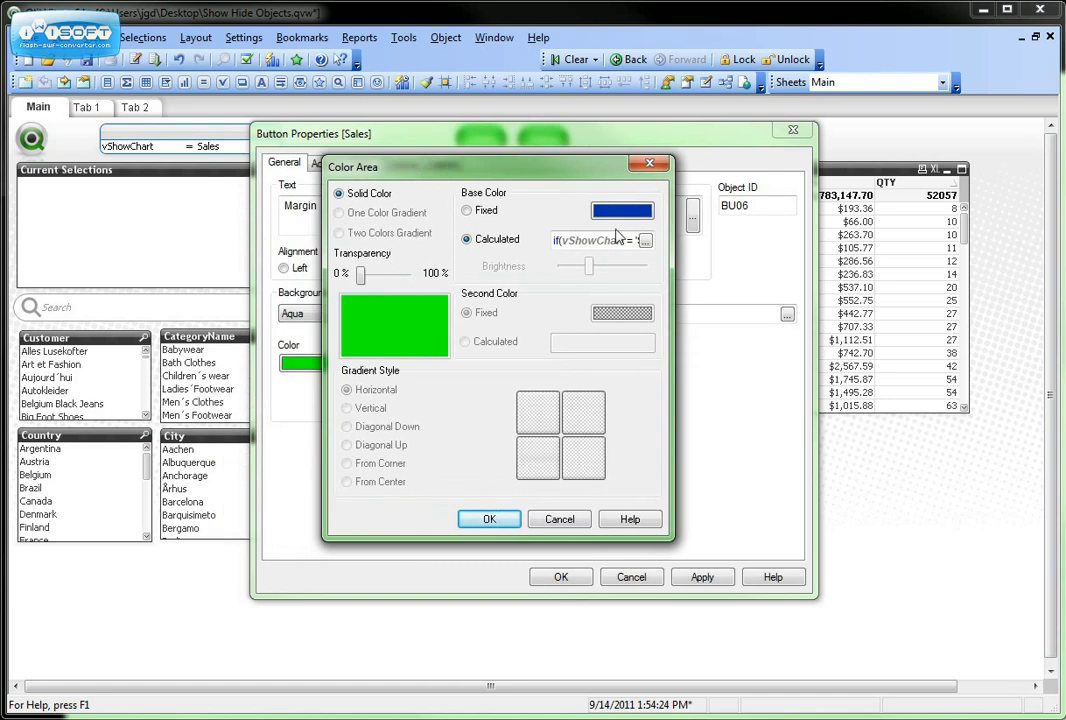
click(645, 241)
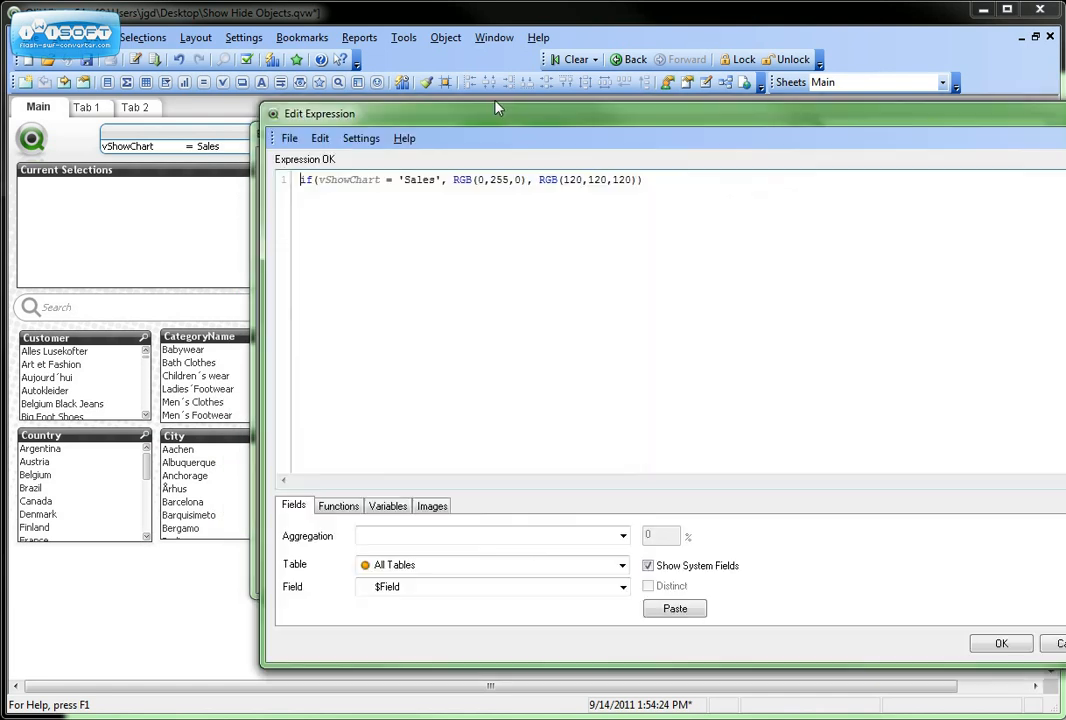
drag(495, 108, 338, 104)
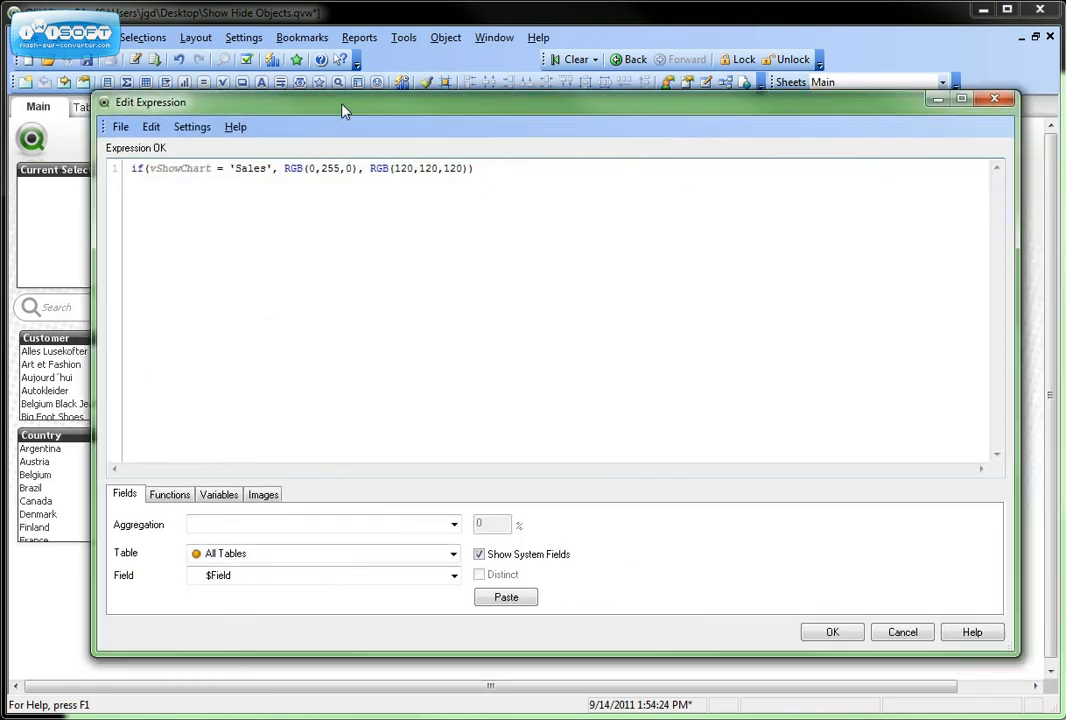
double_click(241, 169)
text(Margin)
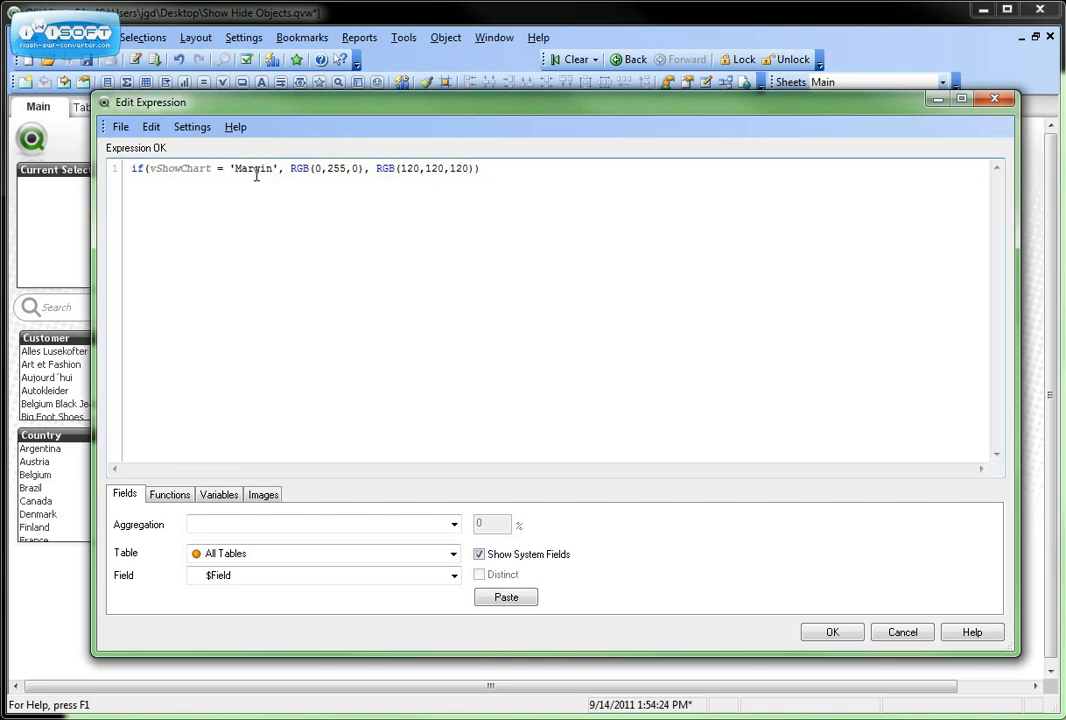
click(826, 633)
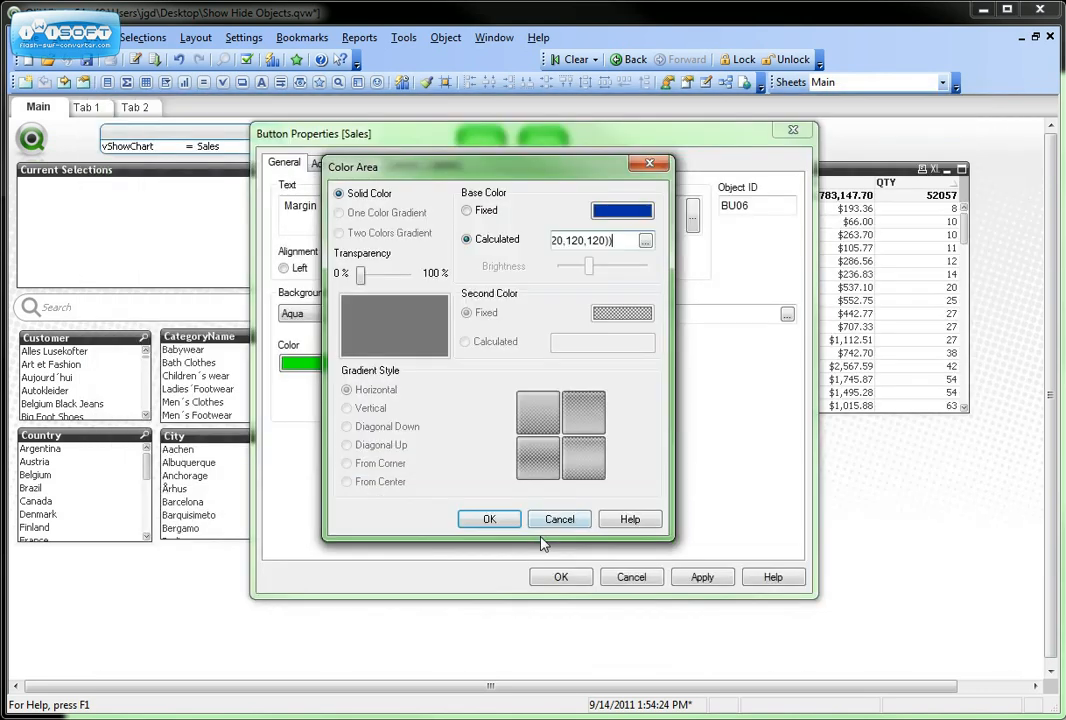
click(489, 519)
Set the value of the Margin button's Set Variable action to Margin and apply the button properties.
click(327, 164)
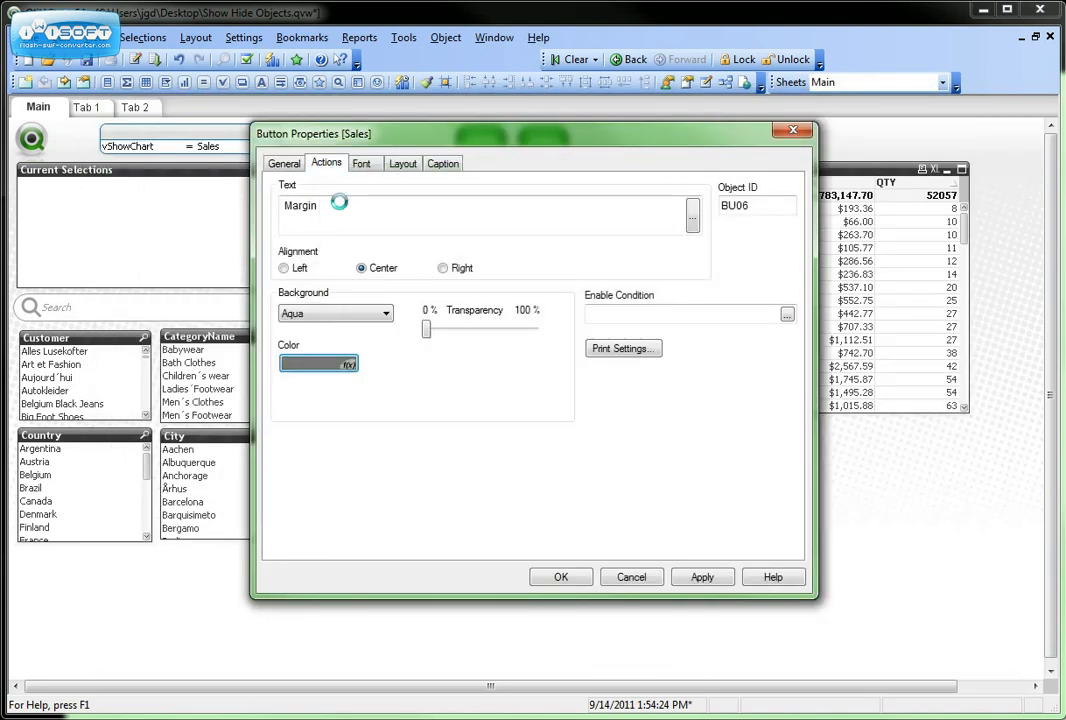
double_click(622, 246)
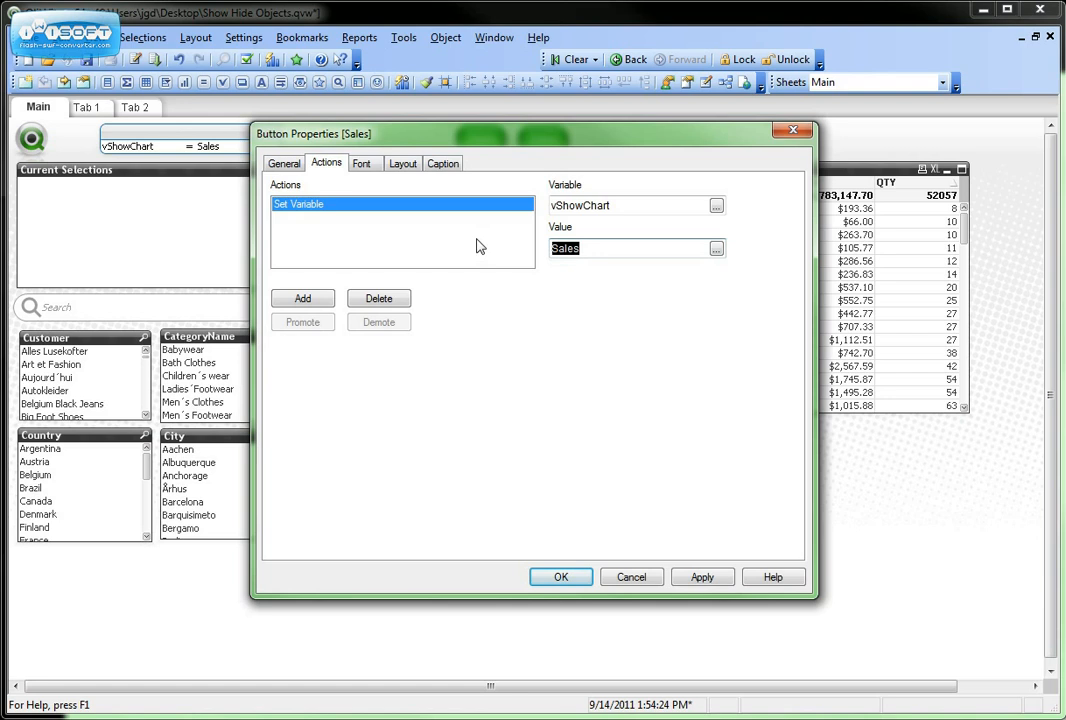
text(Margin)
click(568, 577)
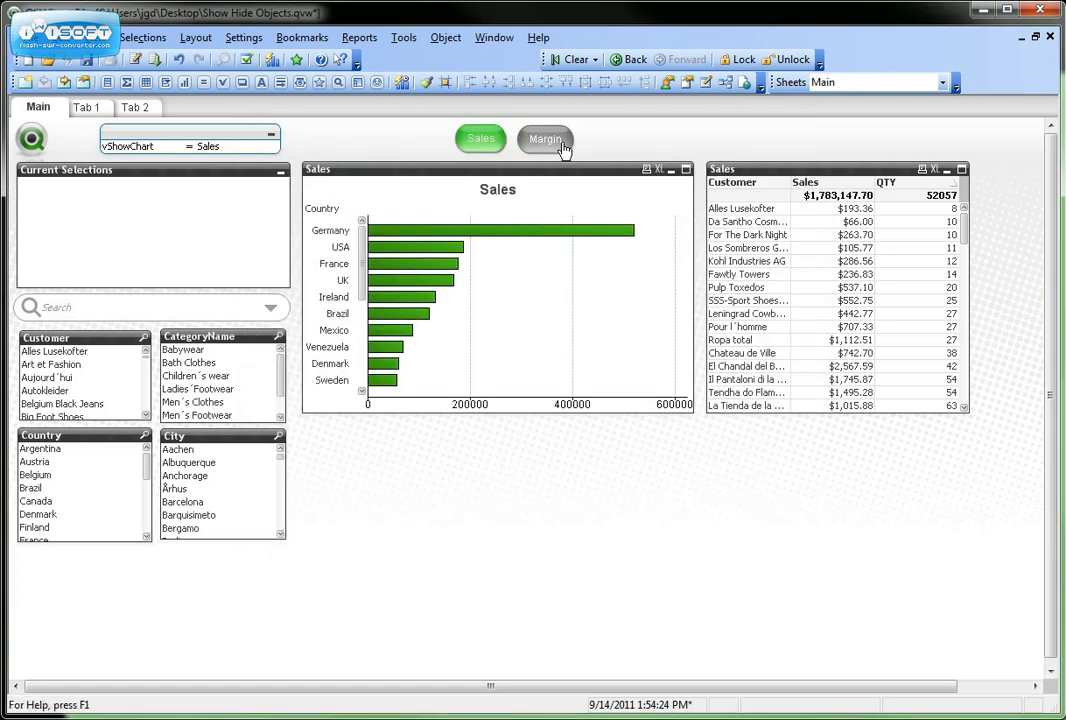
Show the Margin objects and move the Margin chart and table together up beside the Current Selections box.
click(558, 143)
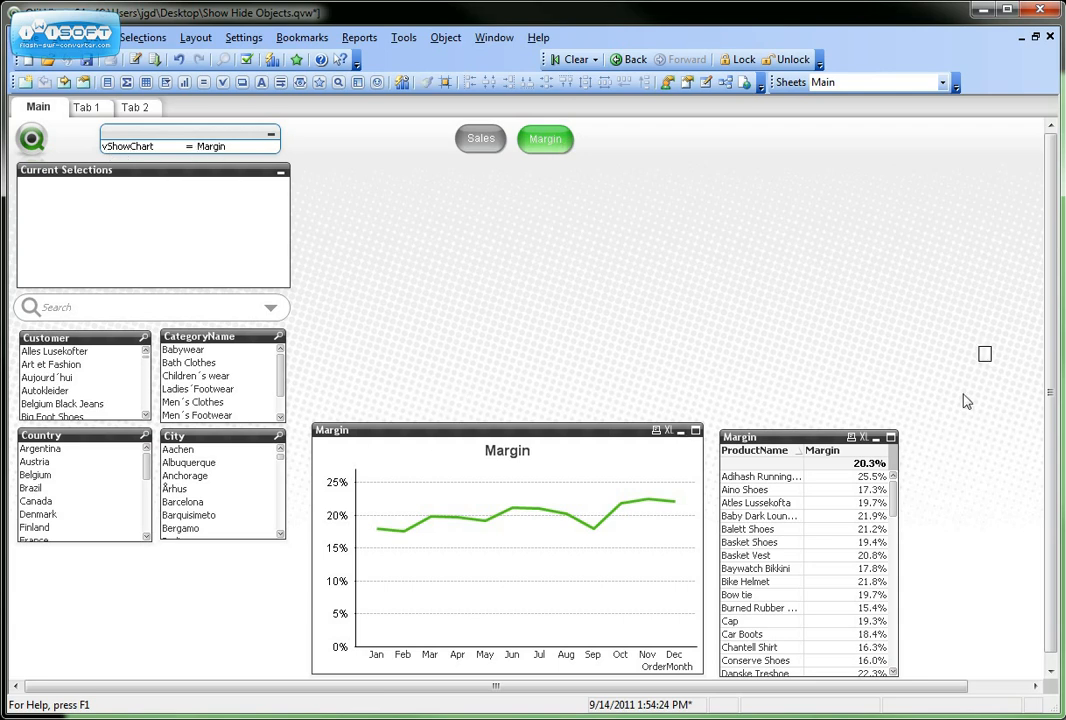
drag(966, 401, 305, 693)
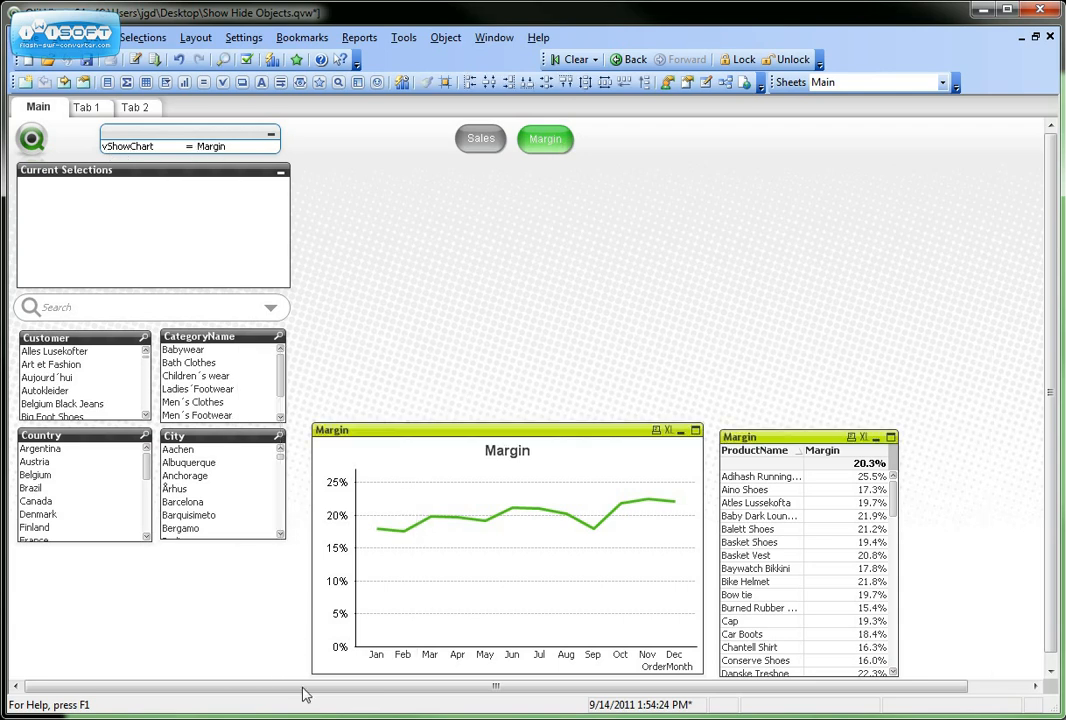
drag(370, 430, 358, 172)
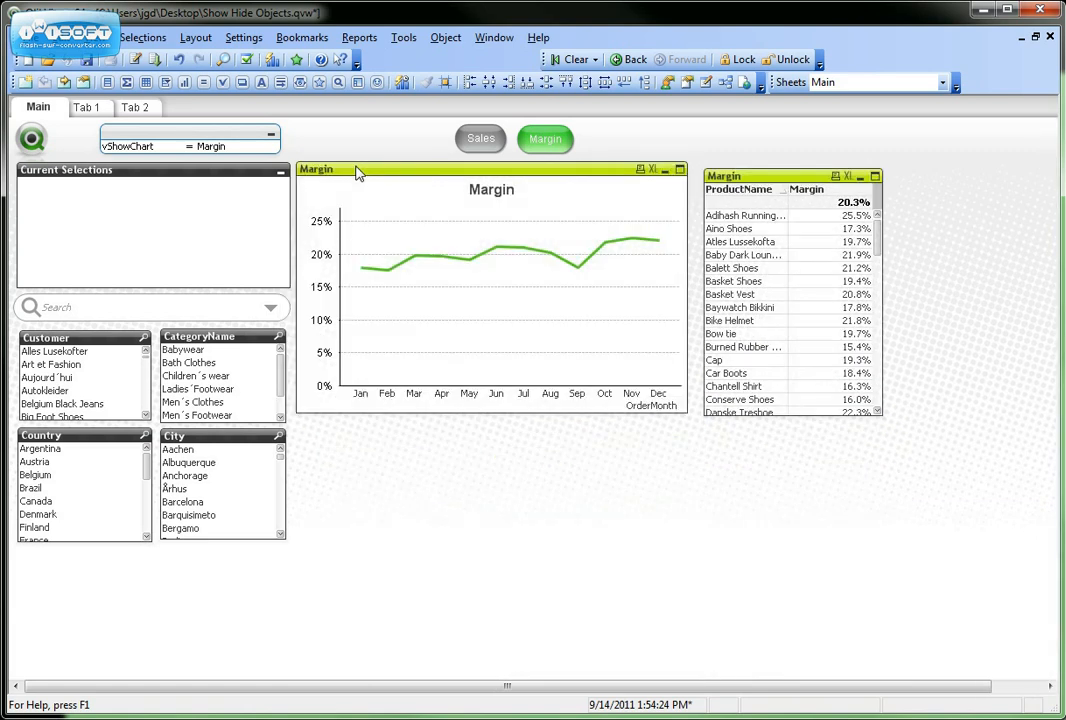
Top-align the Current Selections box, Margin chart and Margin table, and close their horizontal gaps with Adjust Left.
right_click(238, 180)
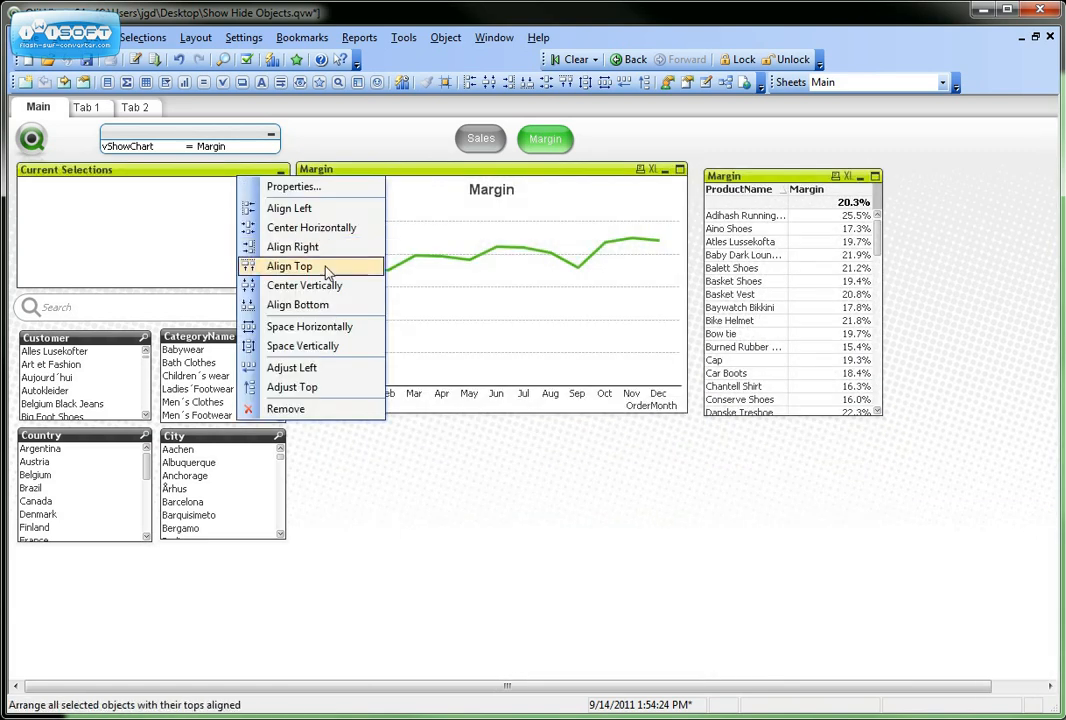
click(333, 385)
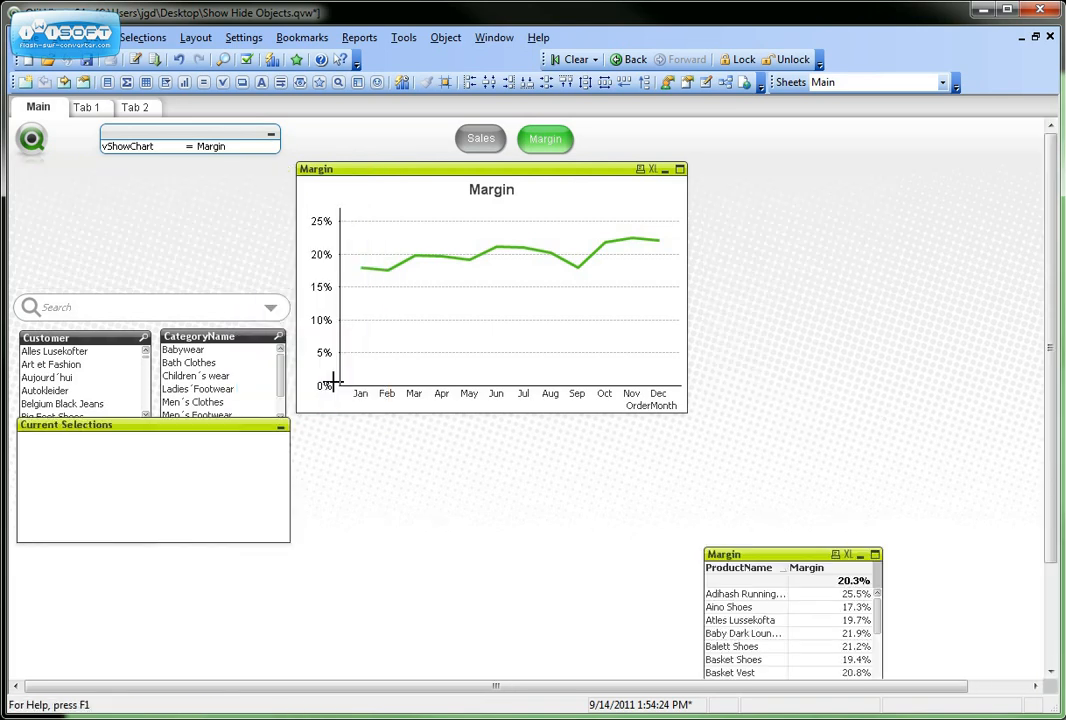
right_click(388, 252)
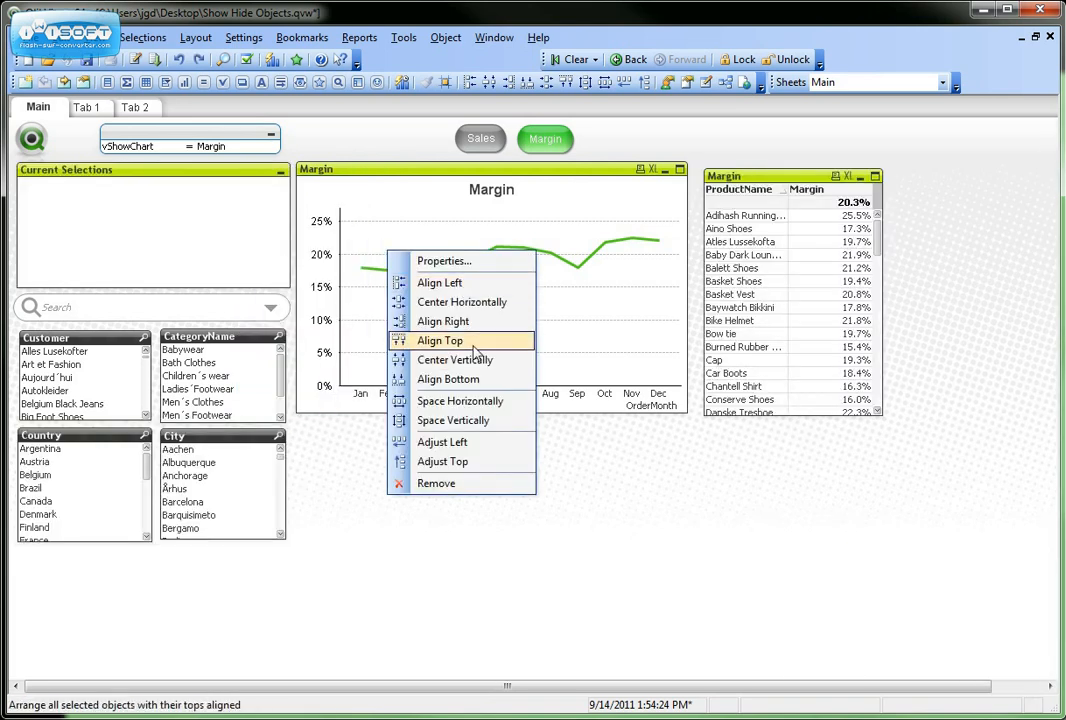
click(474, 345)
right_click(419, 214)
click(469, 409)
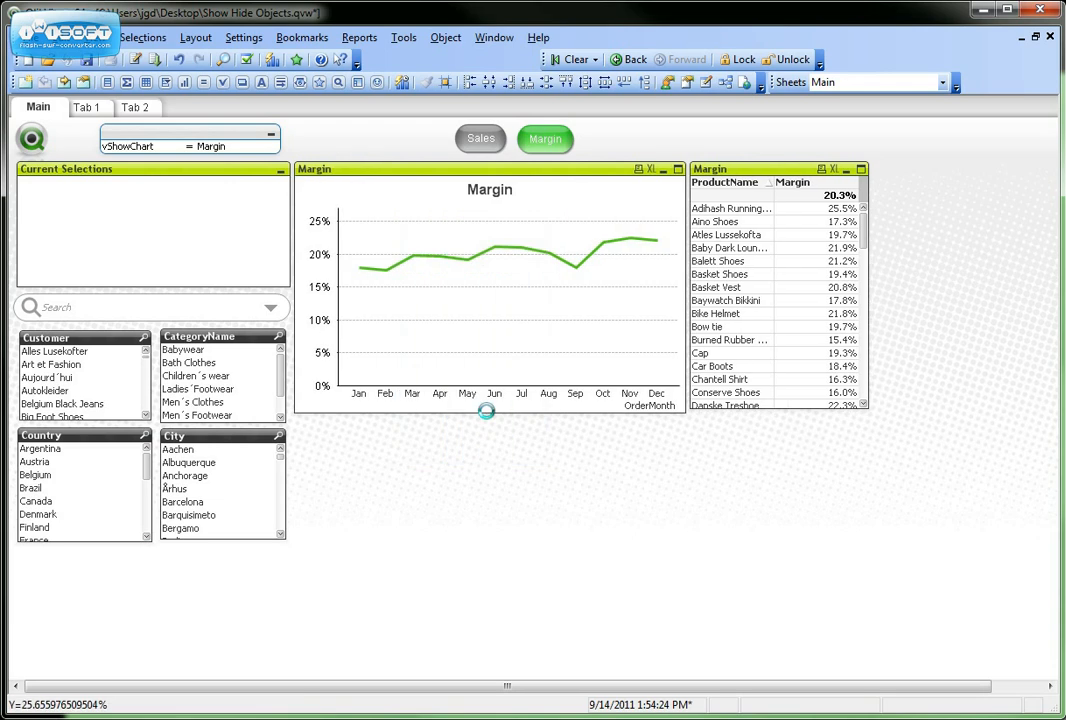
Show the Sales objects, then top-align the Sales chart and table with the Current Selections box and apply Adjust Left.
click(483, 139)
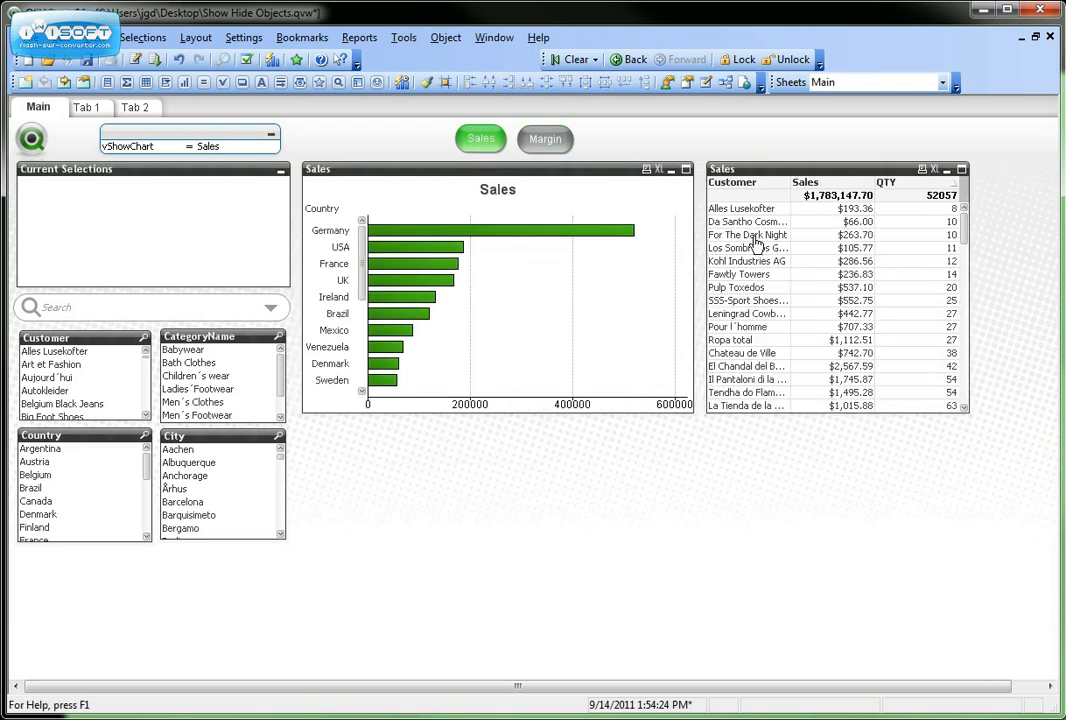
drag(995, 136, 295, 456)
shift+click(158, 190)
right_click(158, 190)
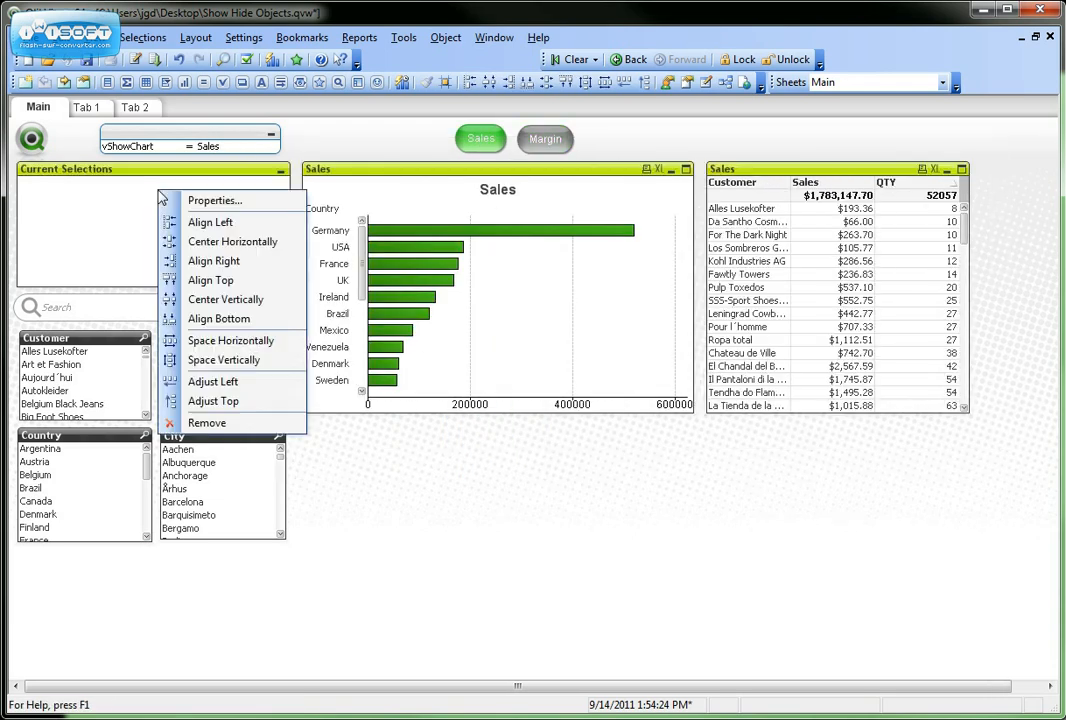
click(255, 402)
right_click(229, 203)
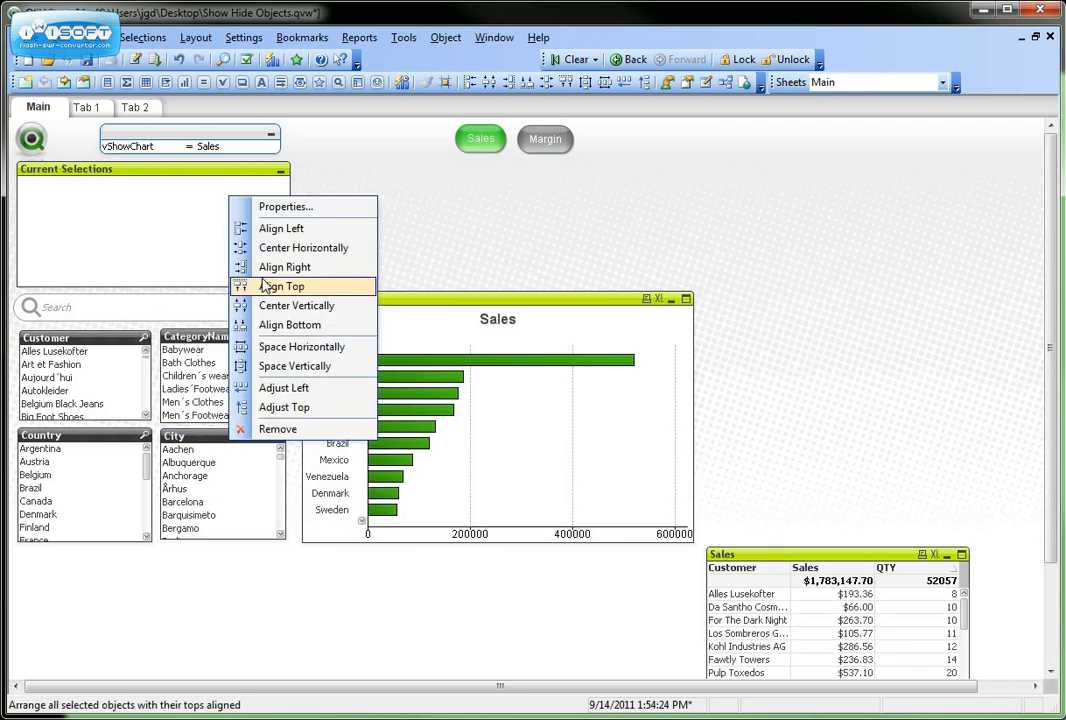
click(300, 282)
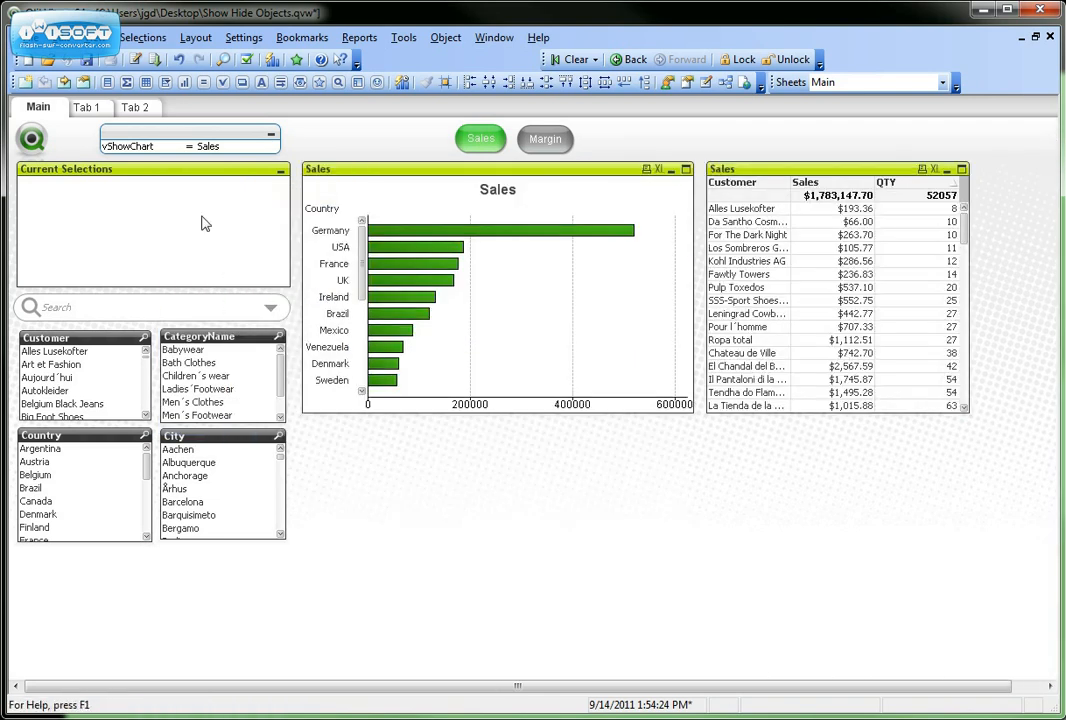
right_click(204, 150)
click(255, 409)
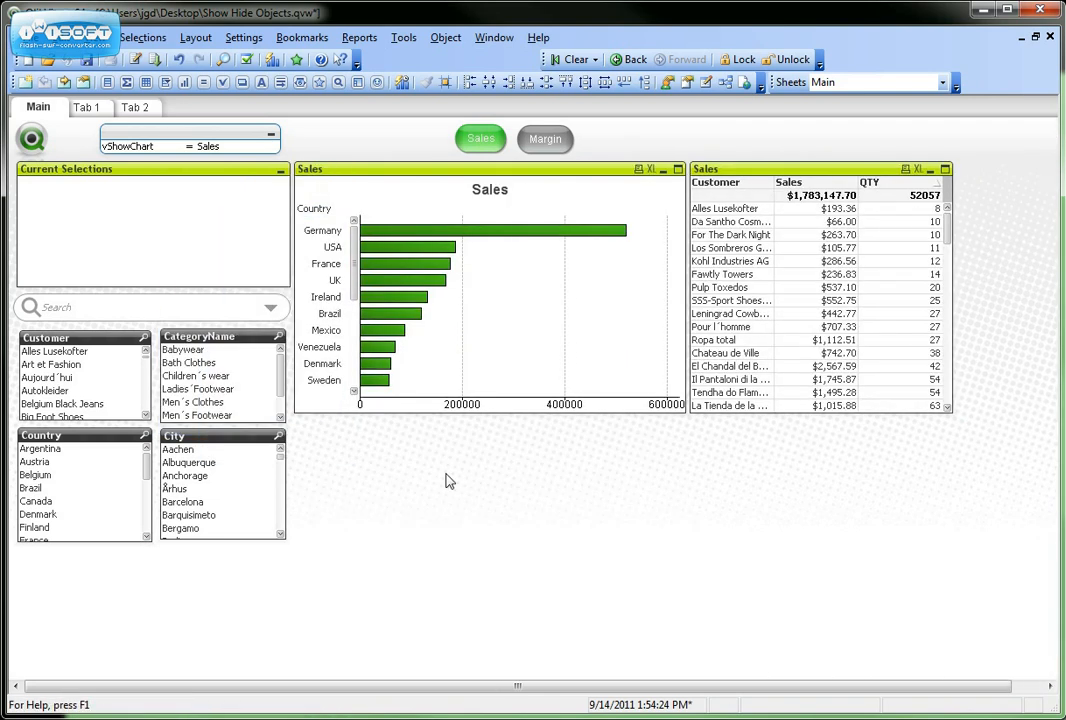
Test the show/hide buttons by switching the display to Margin and back to Sales.
click(488, 142)
click(491, 143)
click(533, 144)
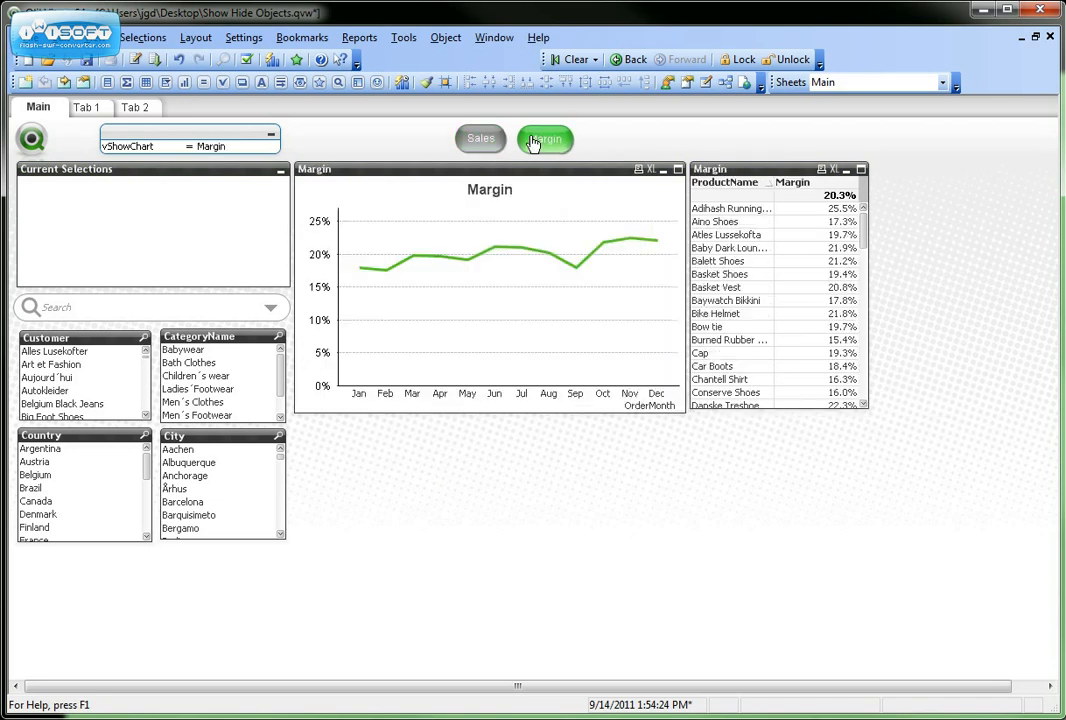
click(479, 143)
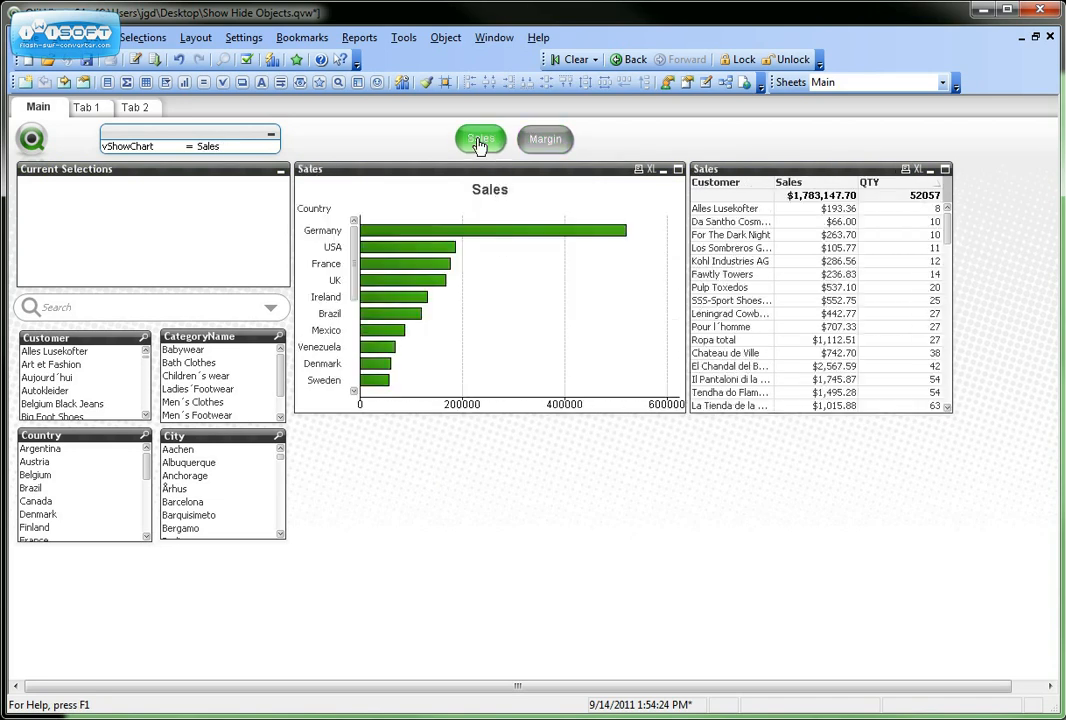